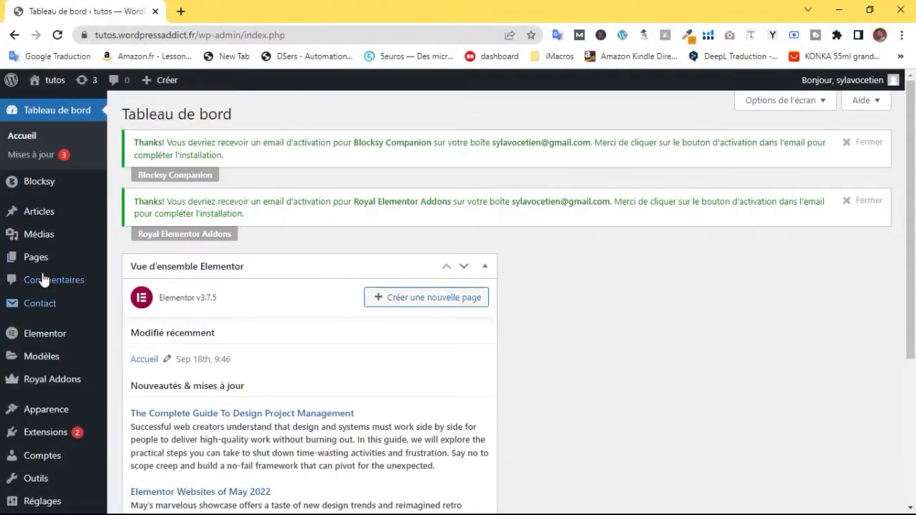
Search the WordPress extensions directory for "lottie"
{"action": "scroll", "coordinate": [828, 341], "scroll_direction": "down", "scroll_amount": 3}
{"action": "scroll", "coordinate": [827, 341], "scroll_direction": "up", "scroll_amount": 1}
{"action": "scroll", "coordinate": [827, 340], "scroll_direction": "down", "scroll_amount": 1}
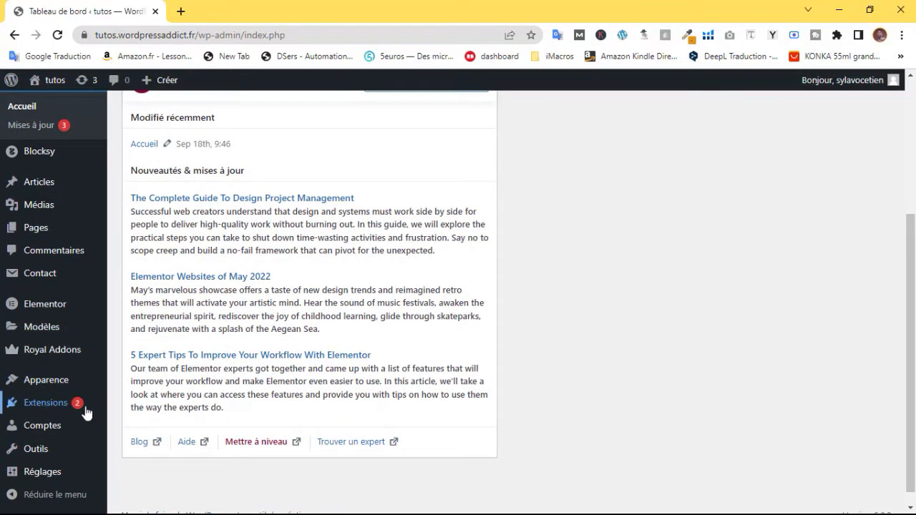
{"action": "mouse_move", "coordinate": [76, 406]}
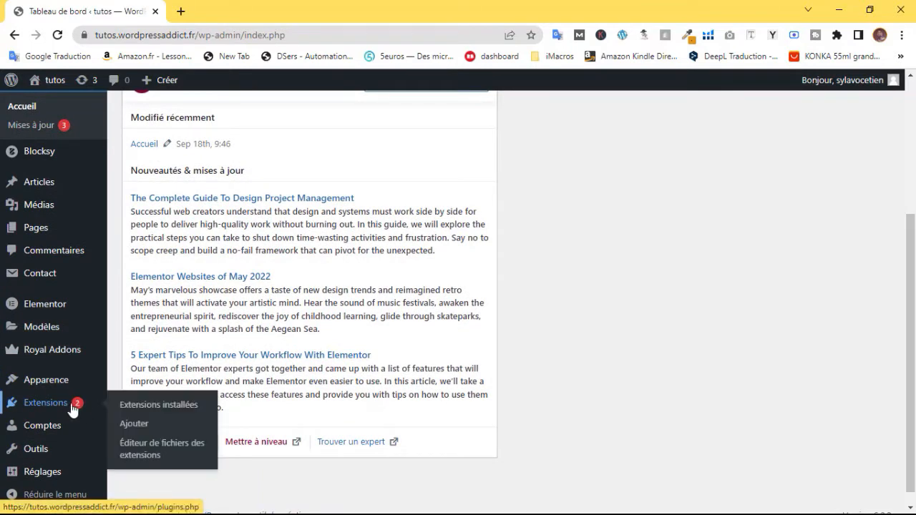
{"action": "left_click", "coordinate": [136, 424]}
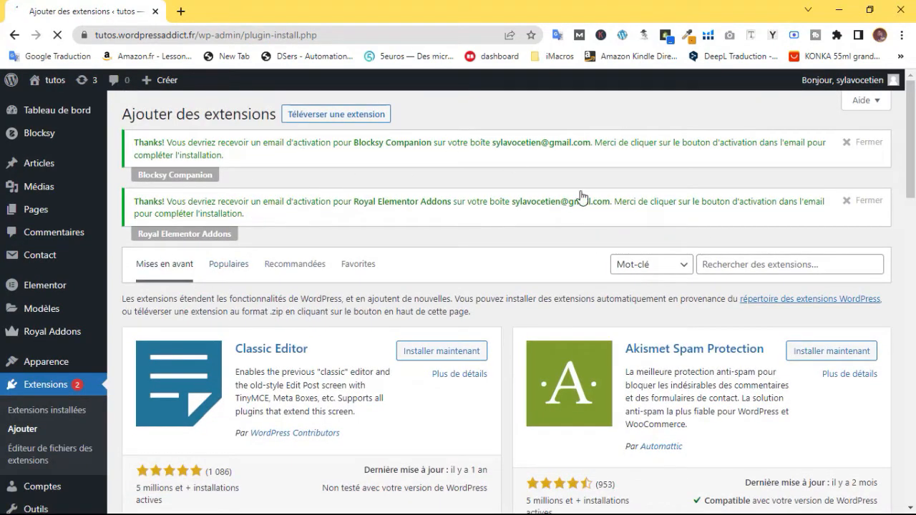
{"action": "left_click", "coordinate": [737, 260]}
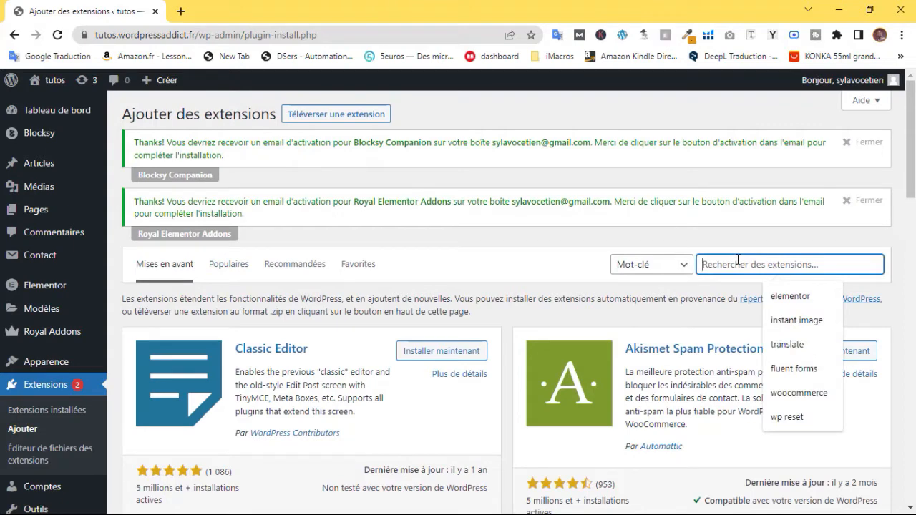
{"action": "type", "text": "lottie"}
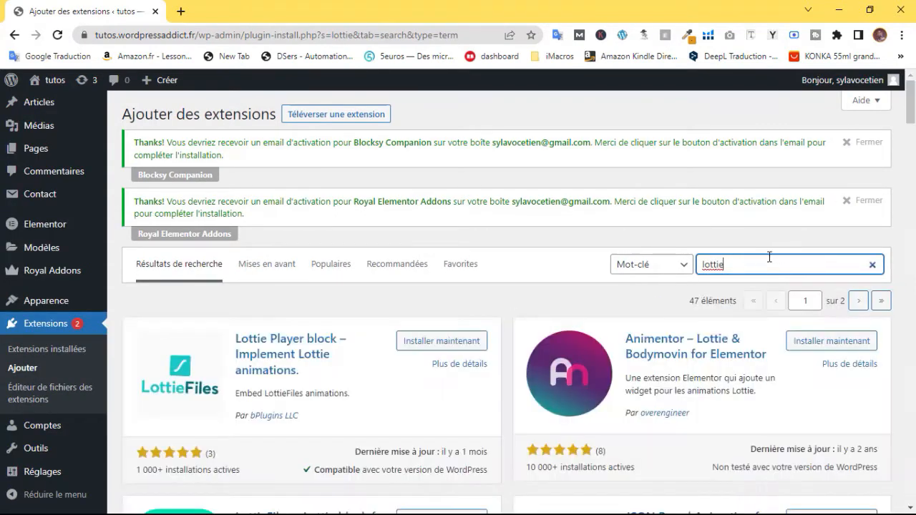
Install and activate the bPlugins extension "Lottie Player block – Implement Lottie animations"
{"action": "scroll", "coordinate": [259, 352], "scroll_direction": "down", "scroll_amount": 1}
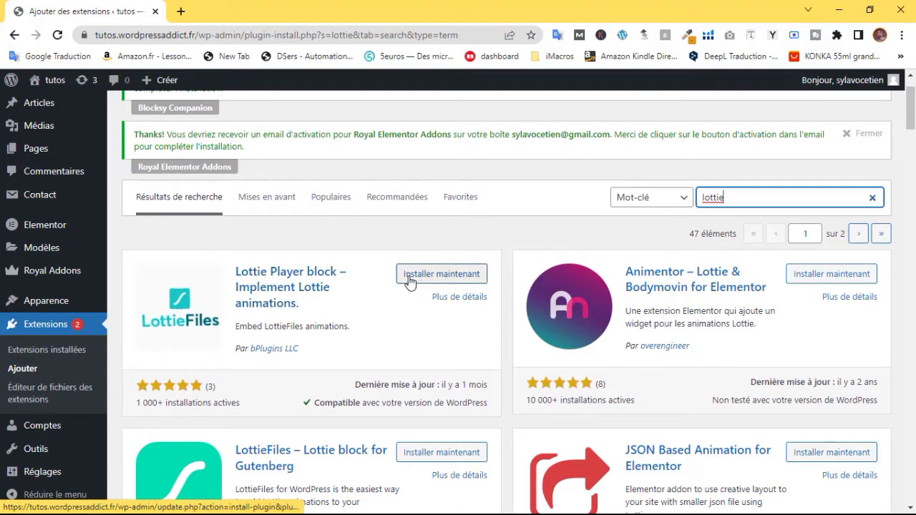
{"action": "left_click", "coordinate": [447, 279]}
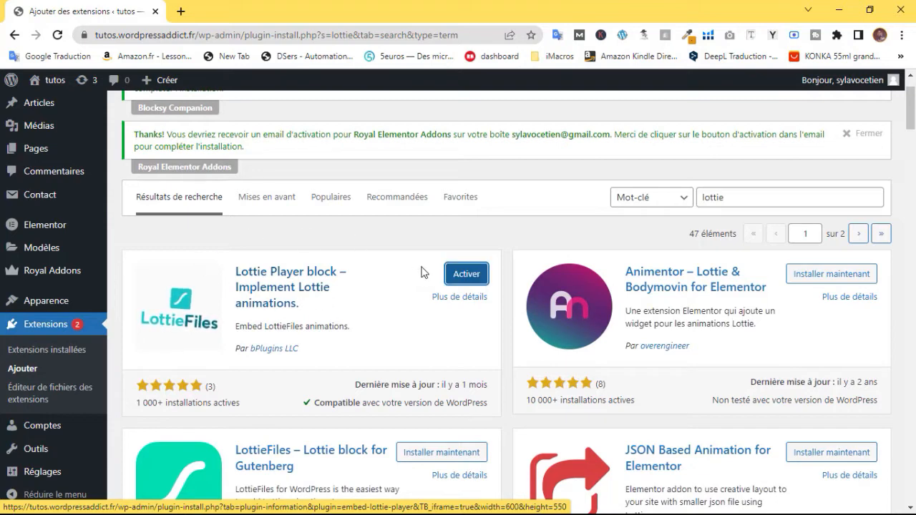
{"action": "left_click", "coordinate": [461, 278]}
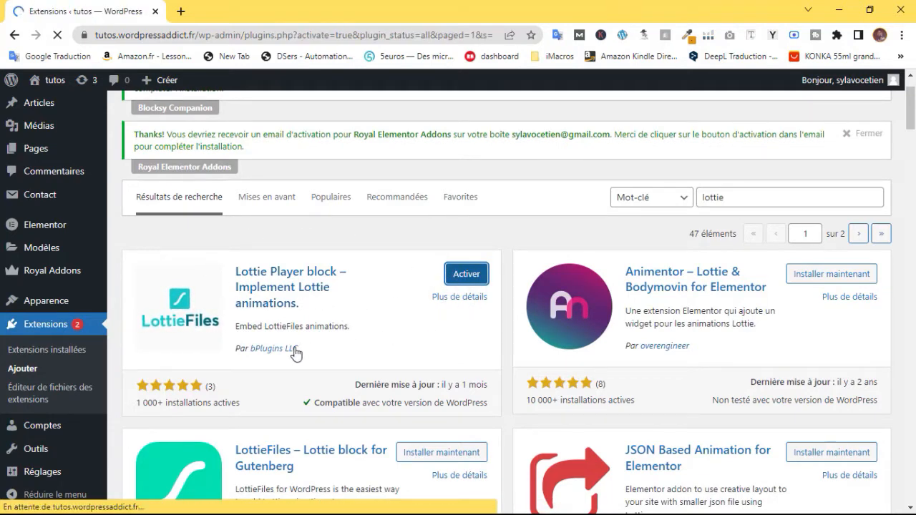
{"action": "scroll", "coordinate": [914, 364], "scroll_direction": "down", "scroll_amount": 3}
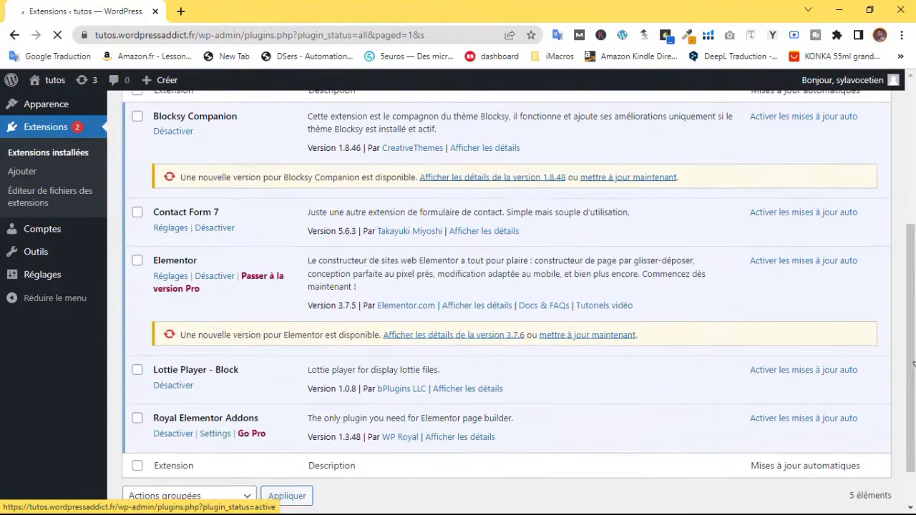
{"action": "left_click_drag", "start_coordinate": [913, 365], "coordinate": [911, 390]}
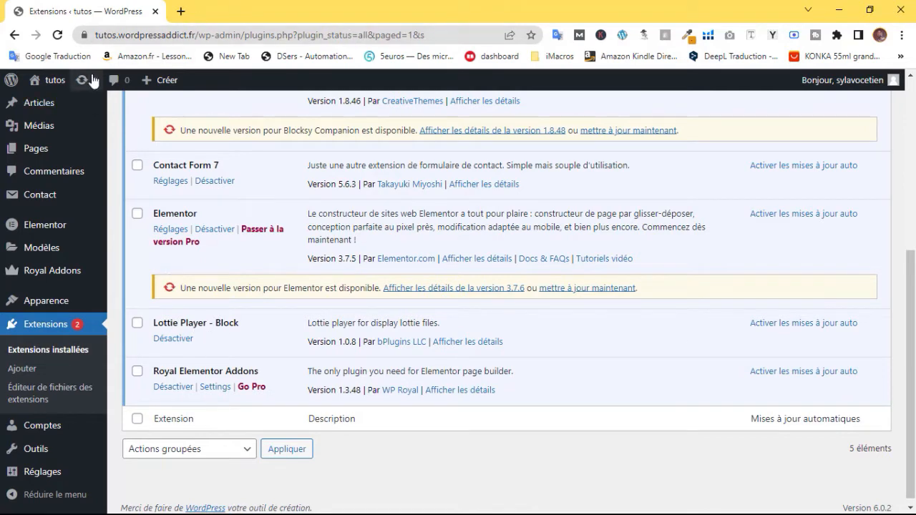
Open the live site in a new browser tab and start editing its home page with Elementor
{"action": "mouse_move", "coordinate": [53, 89]}
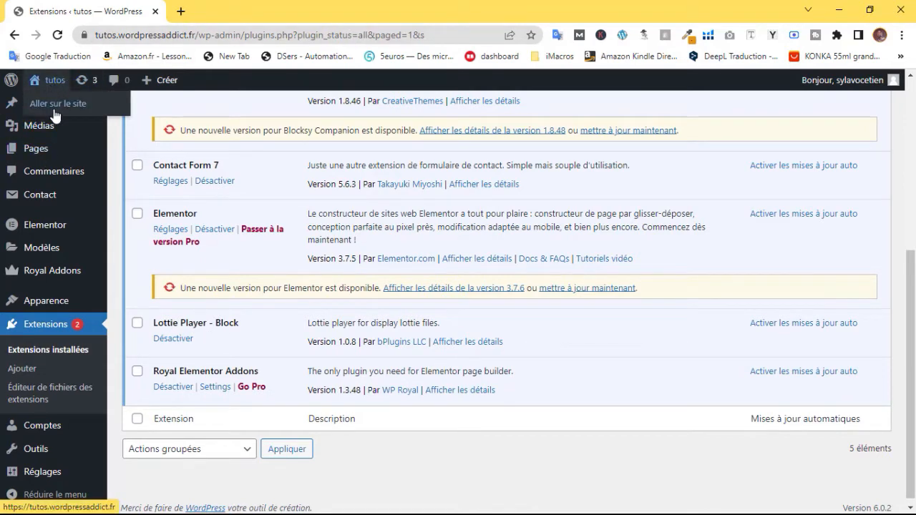
{"action": "right_click", "coordinate": [55, 111]}
{"action": "left_click", "coordinate": [128, 127]}
{"action": "left_click", "coordinate": [255, 12]}
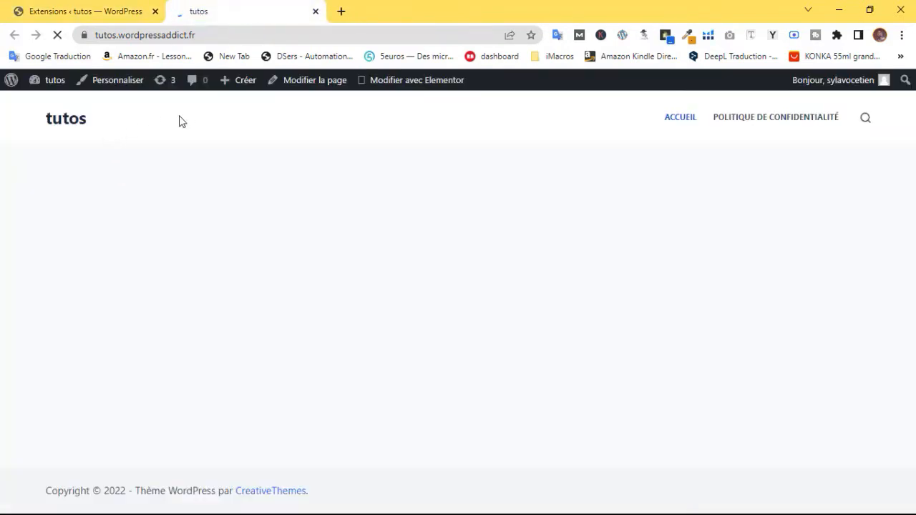
{"action": "mouse_move", "coordinate": [398, 87]}
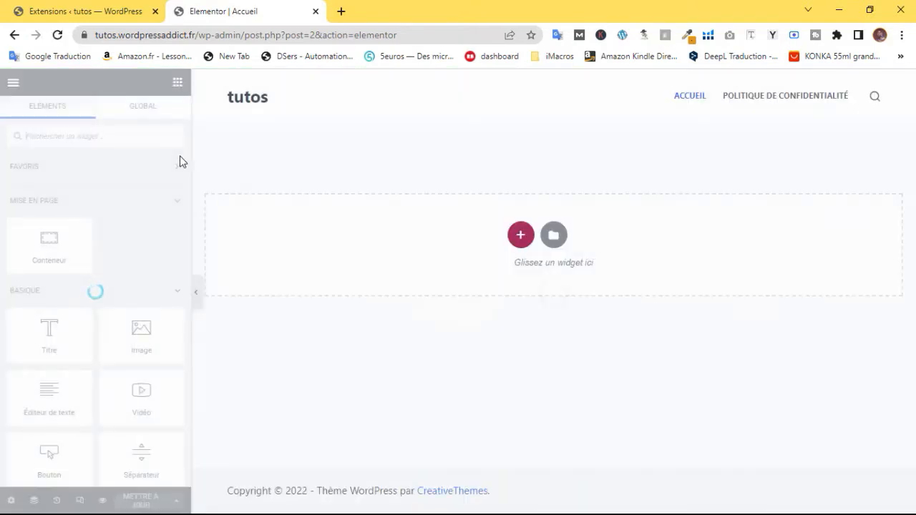
Add a container with two equal columns and place a Titre widget and an Éditeur de texte widget in the first column
{"action": "left_click", "coordinate": [521, 236]}
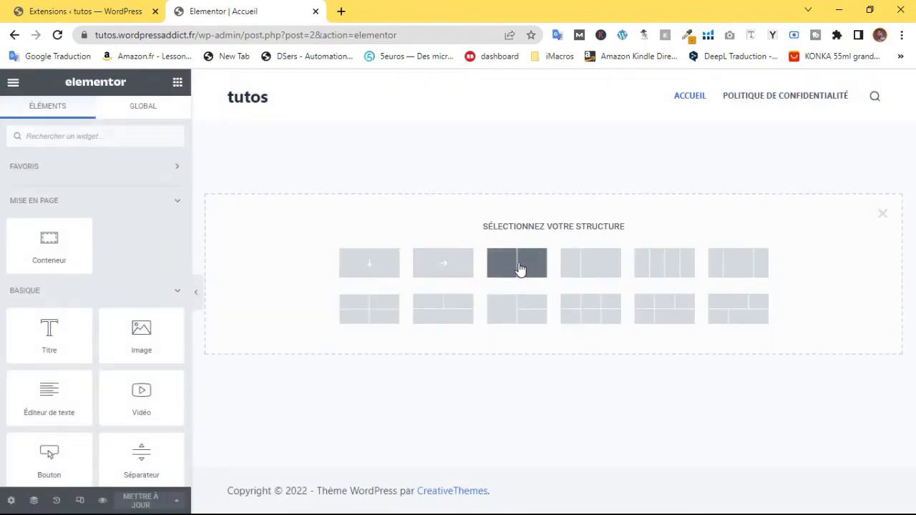
{"action": "left_click", "coordinate": [528, 251]}
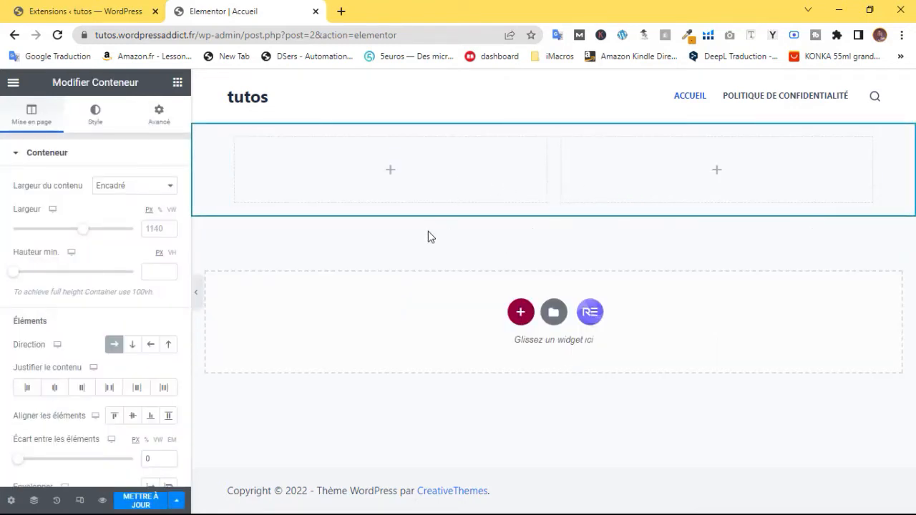
{"action": "left_click", "coordinate": [393, 173]}
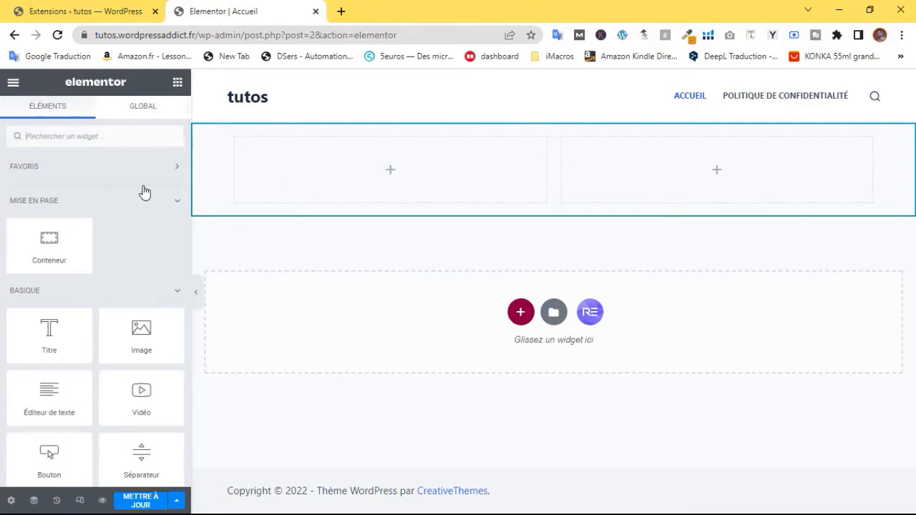
{"action": "left_click_drag", "start_coordinate": [58, 331], "coordinate": [386, 190]}
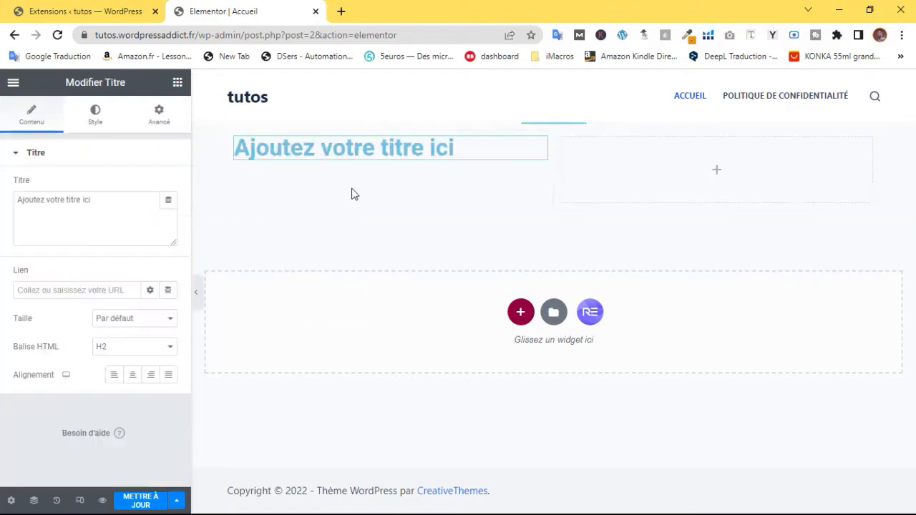
{"action": "left_click", "coordinate": [177, 83]}
{"action": "left_click_drag", "start_coordinate": [49, 398], "coordinate": [419, 222]}
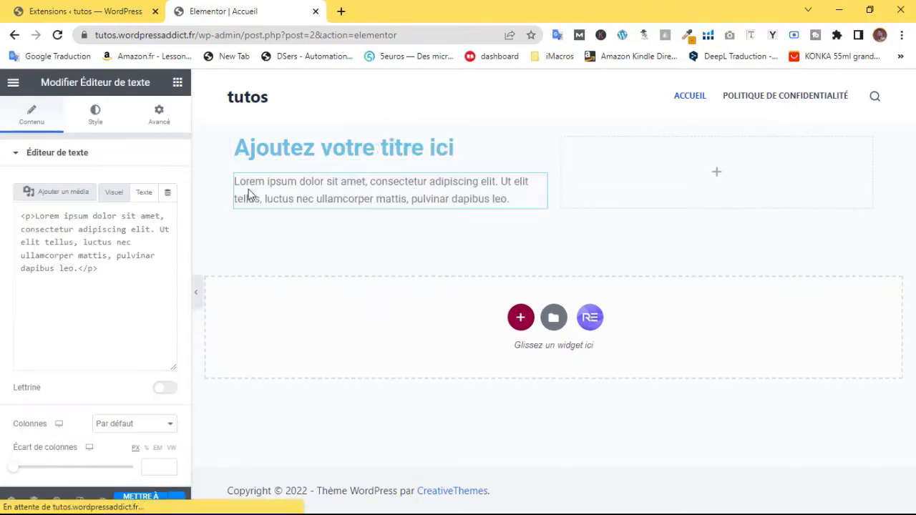
Justify the first column's content to the centre and align its elements to the start
{"action": "left_click", "coordinate": [225, 234]}
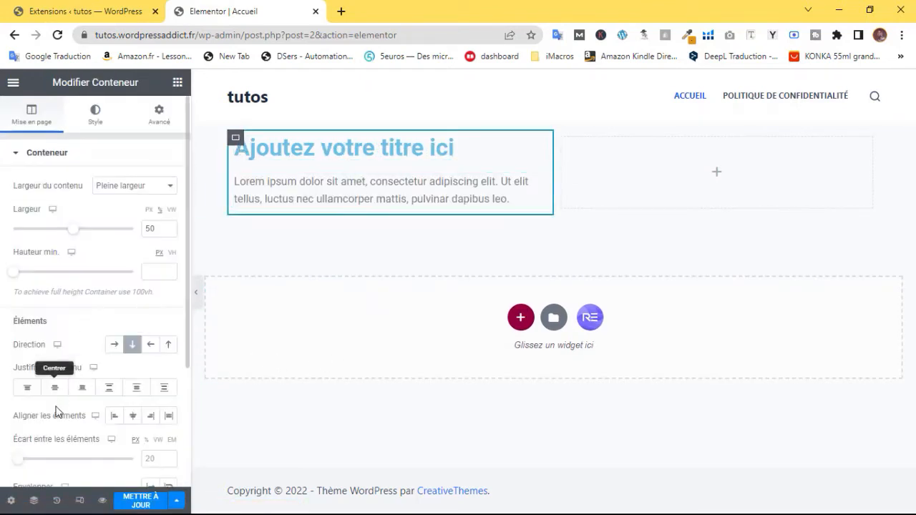
{"action": "left_click", "coordinate": [55, 388]}
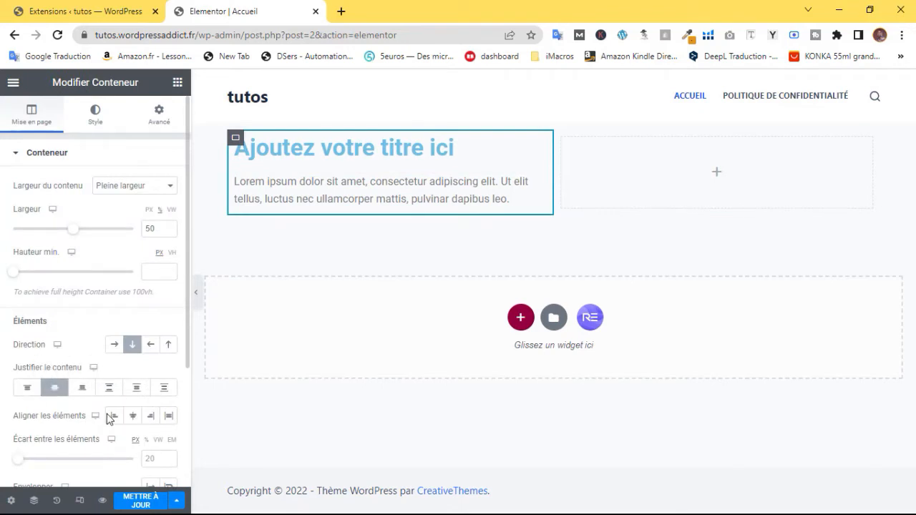
{"action": "left_click", "coordinate": [114, 416]}
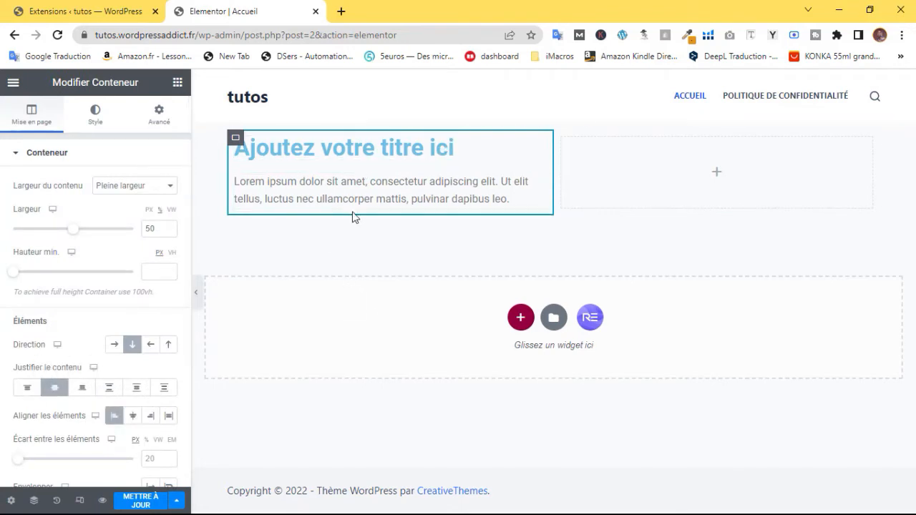
Add a Bouton widget to the first column, directly below the text paragraph
{"action": "left_click", "coordinate": [177, 82]}
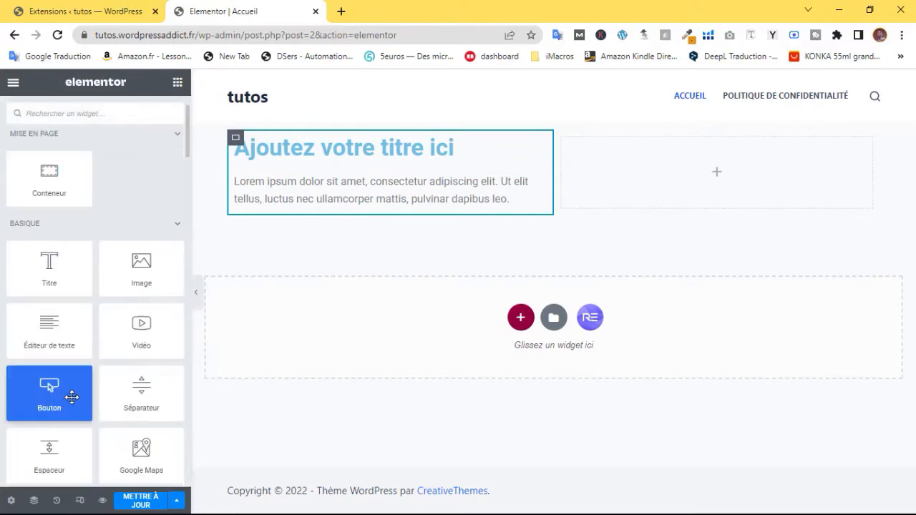
{"action": "left_click_drag", "start_coordinate": [71, 397], "coordinate": [309, 214]}
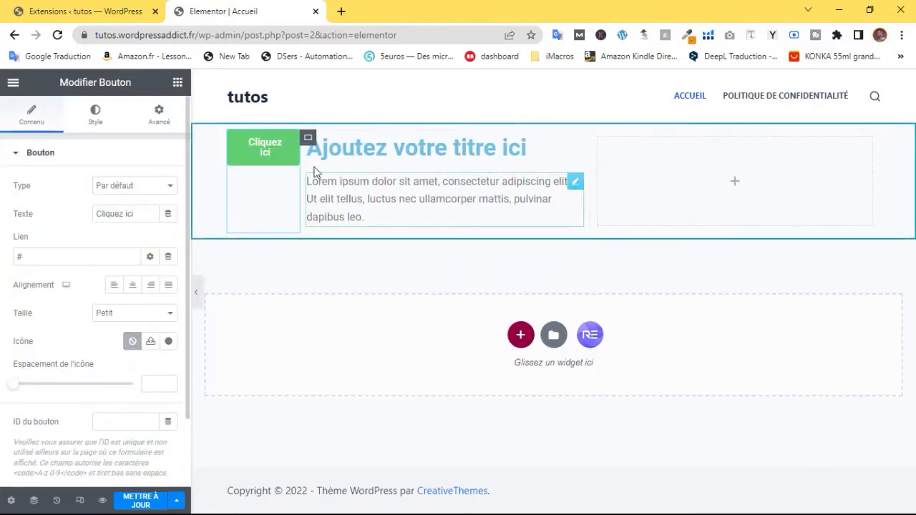
{"action": "left_click_drag", "start_coordinate": [290, 166], "coordinate": [353, 216]}
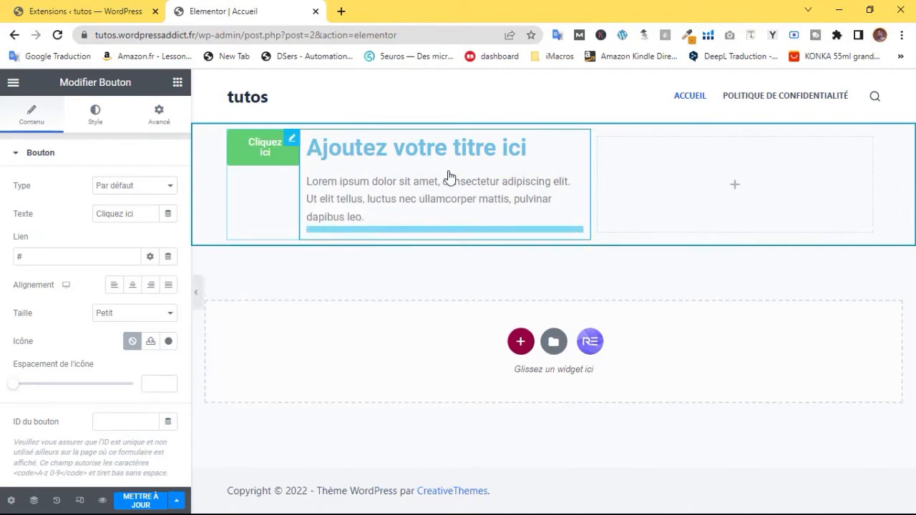
{"action": "left_click_drag", "start_coordinate": [448, 176], "coordinate": [451, 172]}
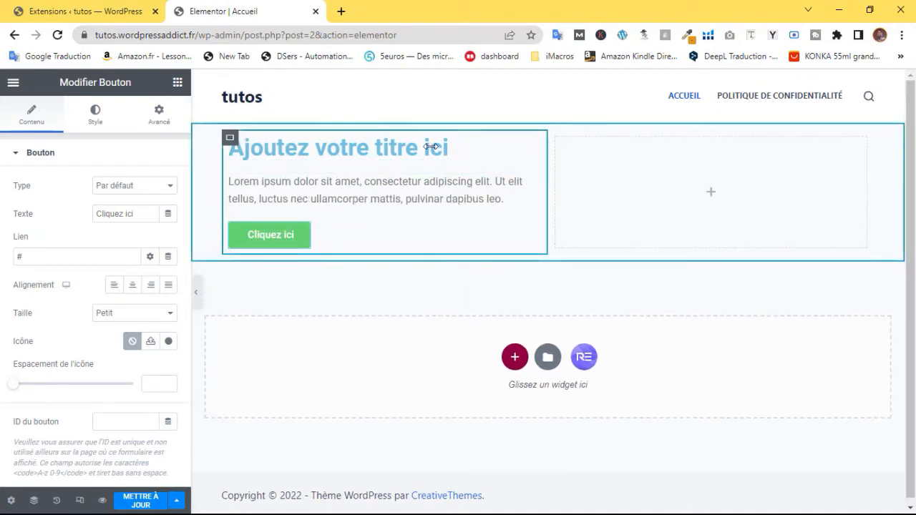
Replace the heading's placeholder with "Lorem ipsum dolor sit amet", copied from the paragraph below it
{"action": "left_click", "coordinate": [440, 147]}
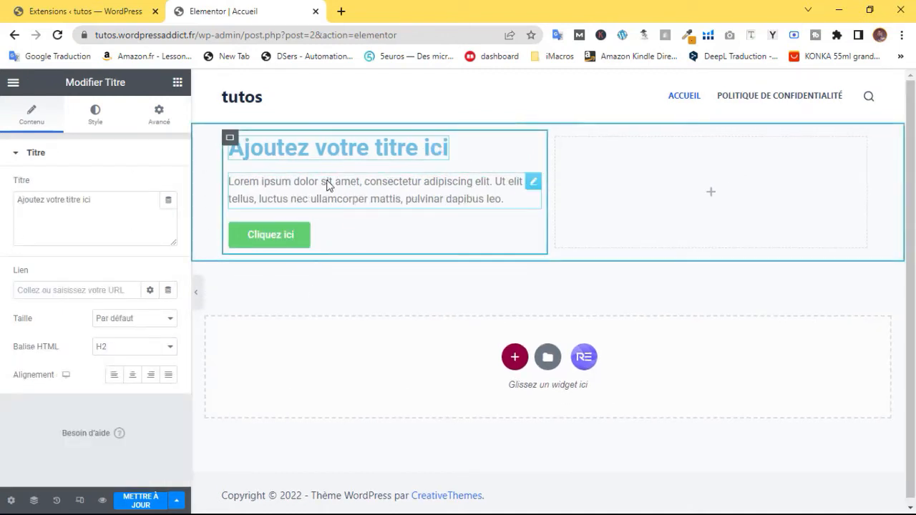
{"action": "left_click", "coordinate": [533, 183]}
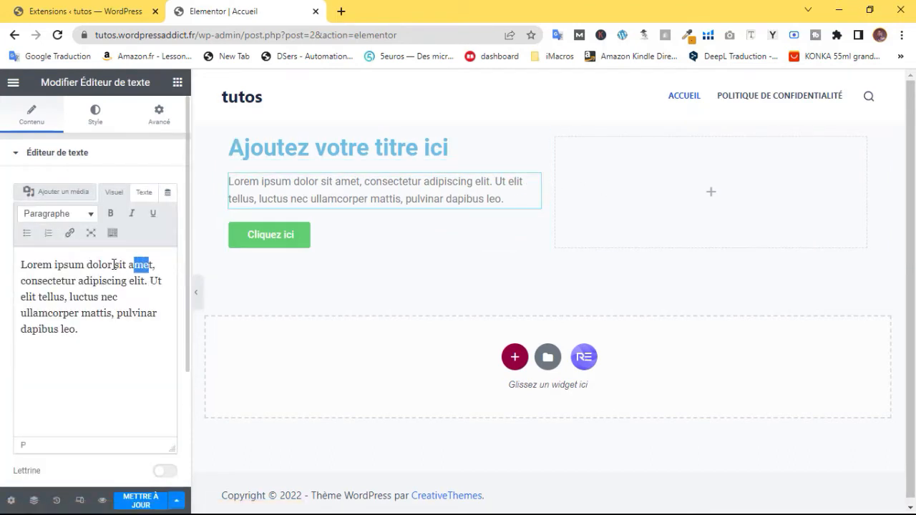
{"action": "left_click_drag", "start_coordinate": [114, 264], "coordinate": [1, 264]}
{"action": "key", "text": "ctrl+c"}
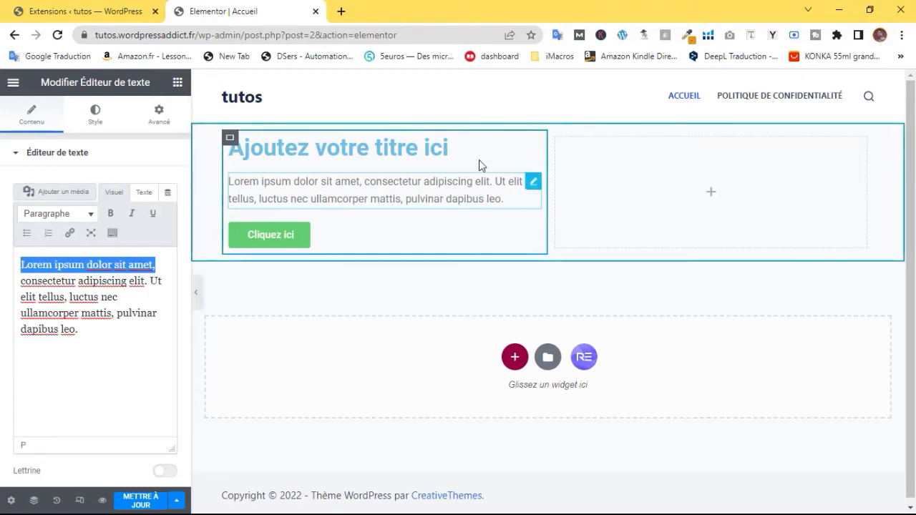
{"action": "left_click", "coordinate": [439, 147]}
{"action": "left_click_drag", "start_coordinate": [93, 200], "coordinate": [2, 210]}
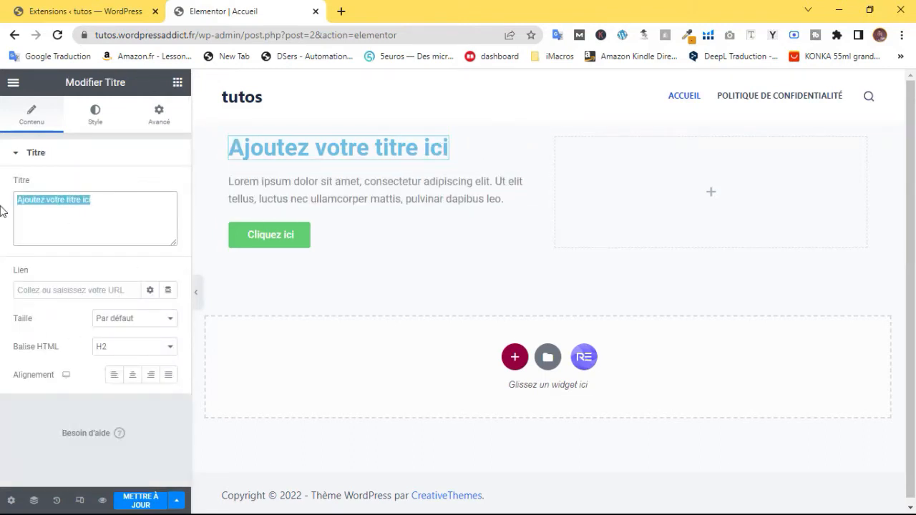
{"action": "key", "text": "ctrl+v"}
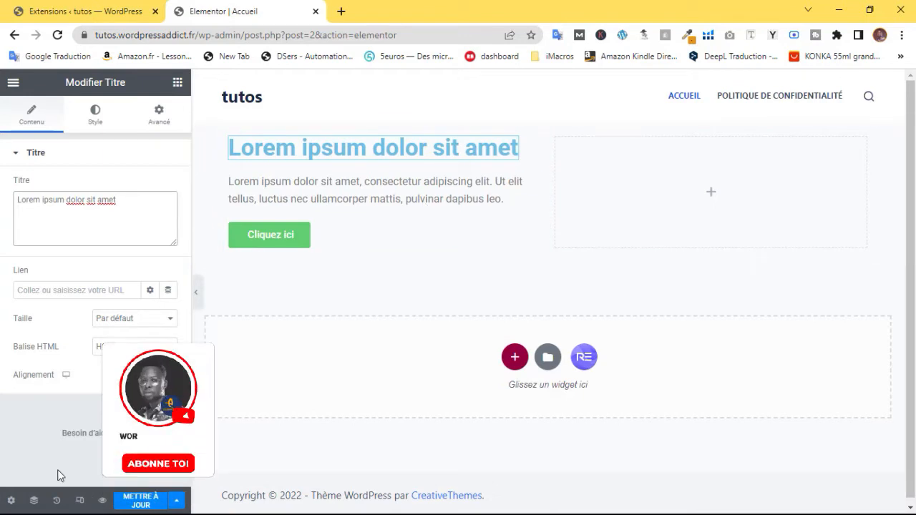
Select the outer container in the Navigateur and set its minimum height to 90 VH
{"action": "left_click", "coordinate": [34, 503]}
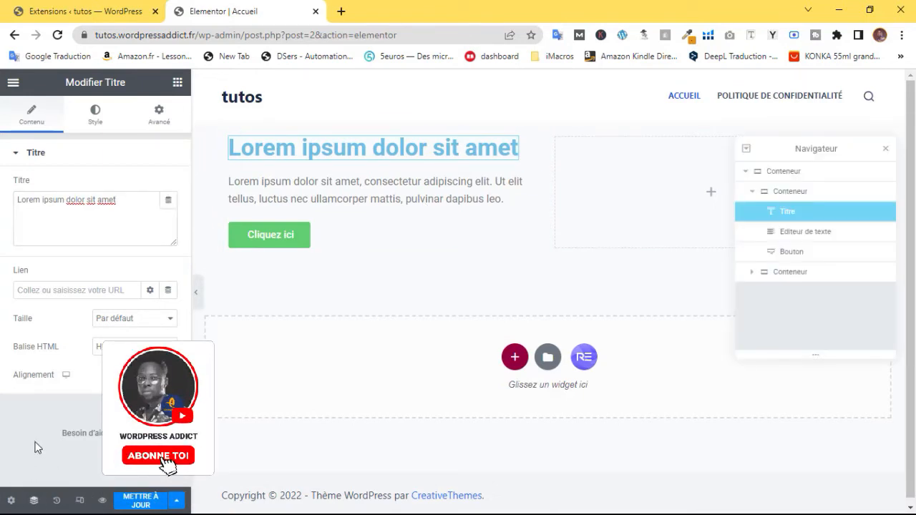
{"action": "left_click", "coordinate": [783, 171]}
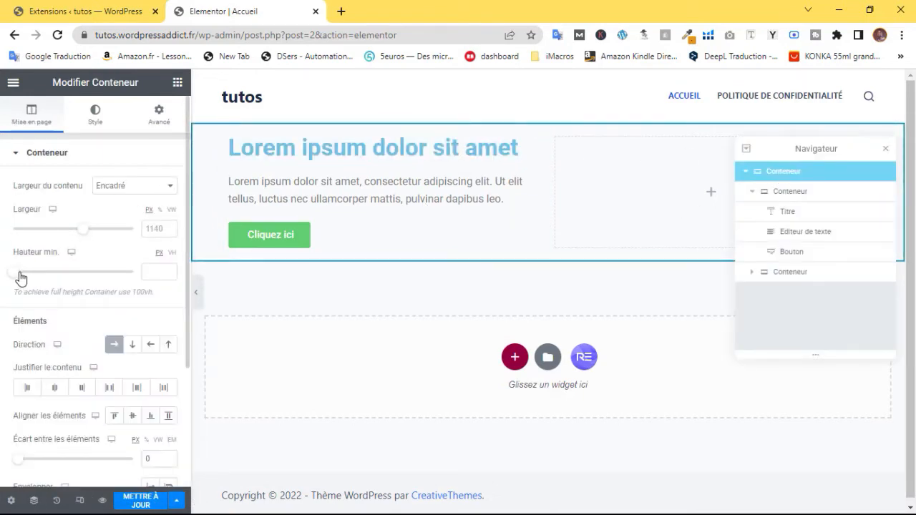
{"action": "left_click_drag", "start_coordinate": [19, 277], "coordinate": [65, 291]}
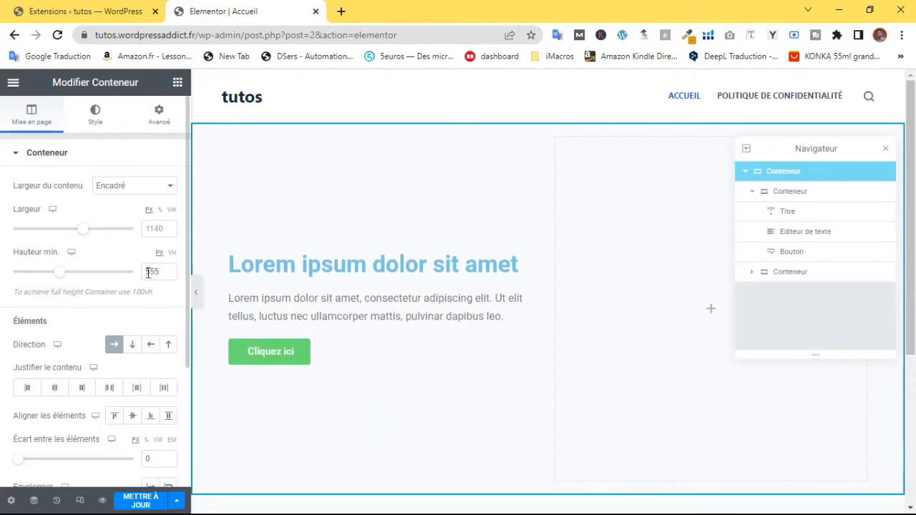
{"action": "left_click", "coordinate": [170, 253]}
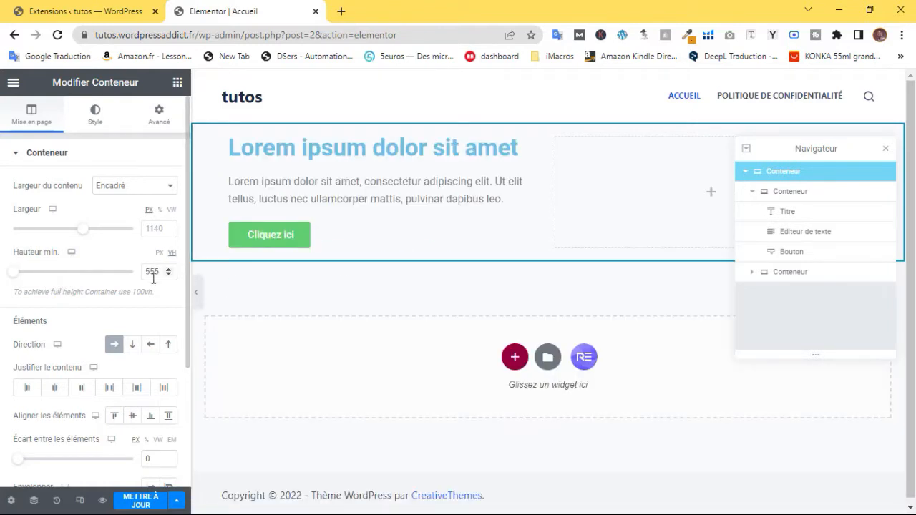
{"action": "left_click", "coordinate": [151, 272]}
{"action": "type", "text": "90"}
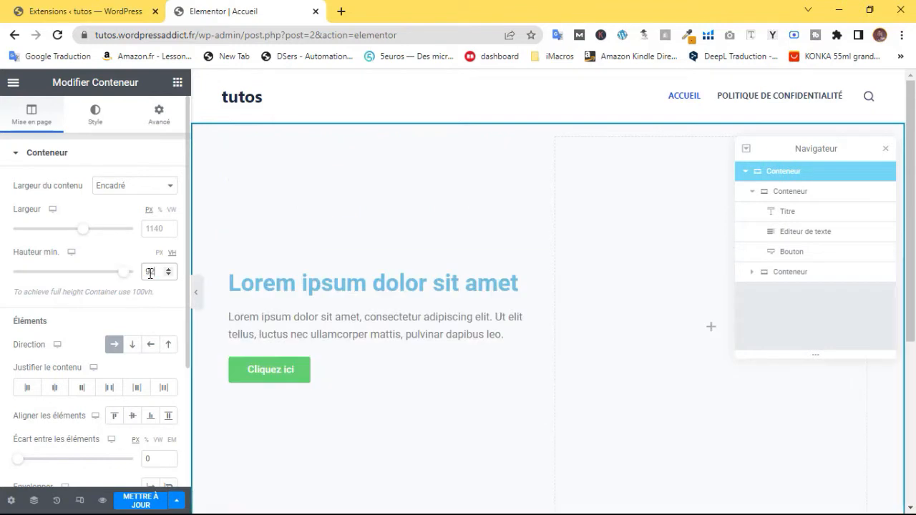
Lower the outer container's minimum height to about 71 VH
{"action": "left_click", "coordinate": [168, 276]}
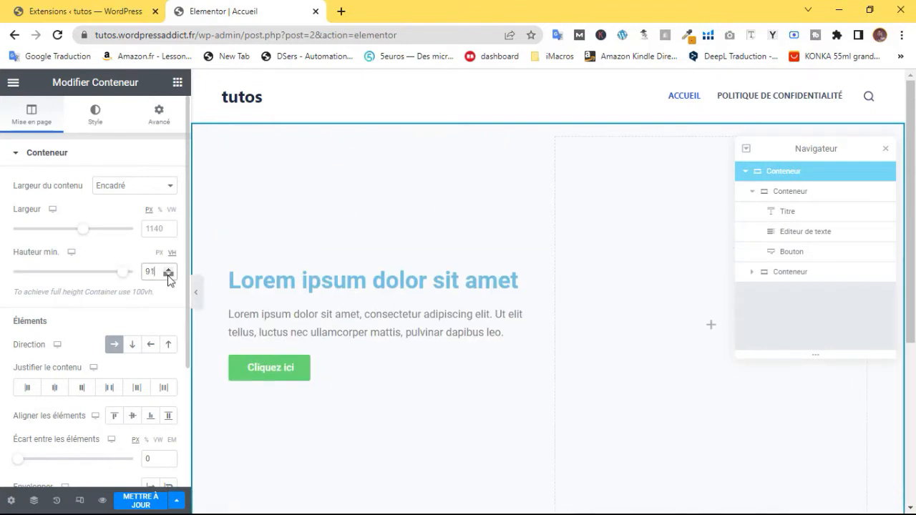
{"action": "left_click_drag", "start_coordinate": [167, 279], "coordinate": [170, 275]}
{"action": "left_click", "coordinate": [169, 268]}
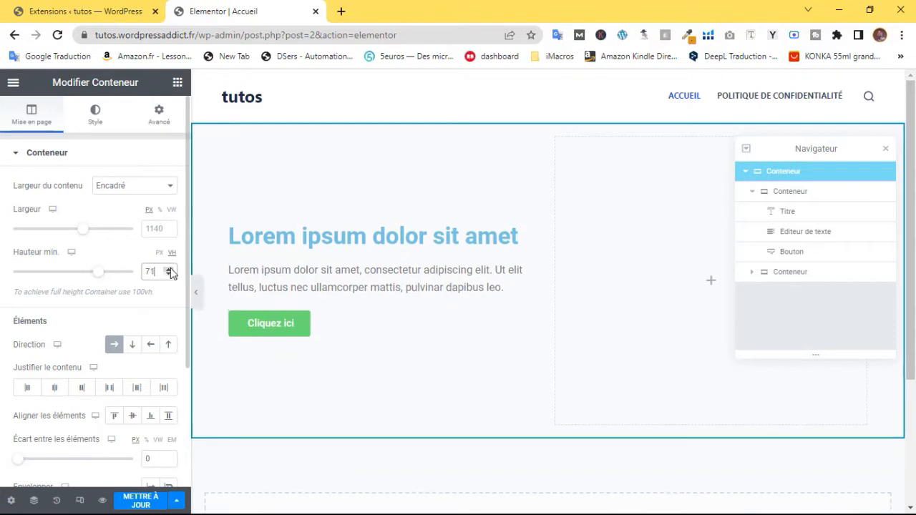
{"action": "left_click", "coordinate": [169, 268]}
Set the heading's text colour to the global theme palette blue #1559ed
{"action": "left_click", "coordinate": [474, 236]}
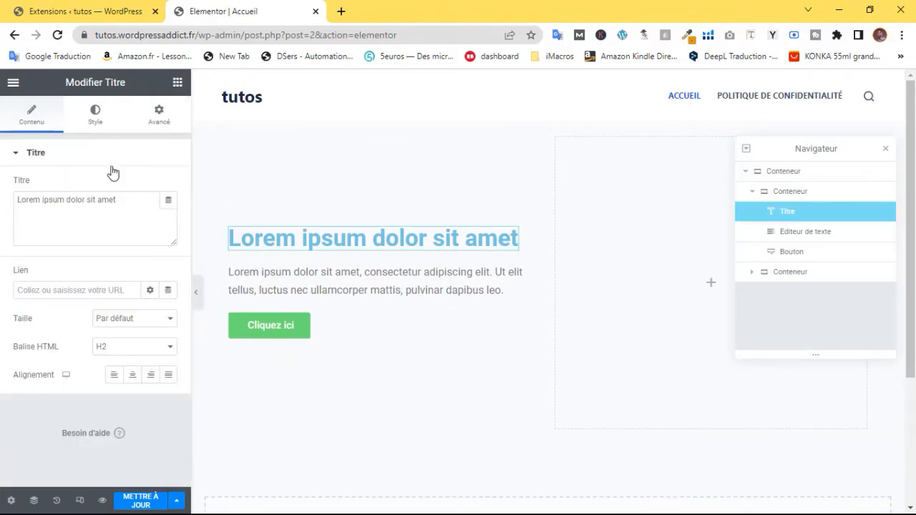
{"action": "left_click", "coordinate": [95, 118]}
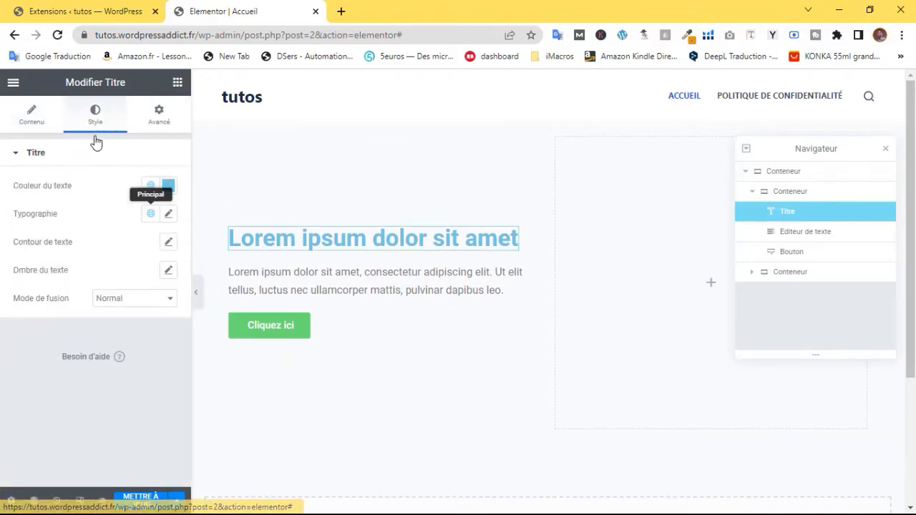
{"action": "left_click", "coordinate": [151, 185]}
{"action": "left_click", "coordinate": [70, 368]}
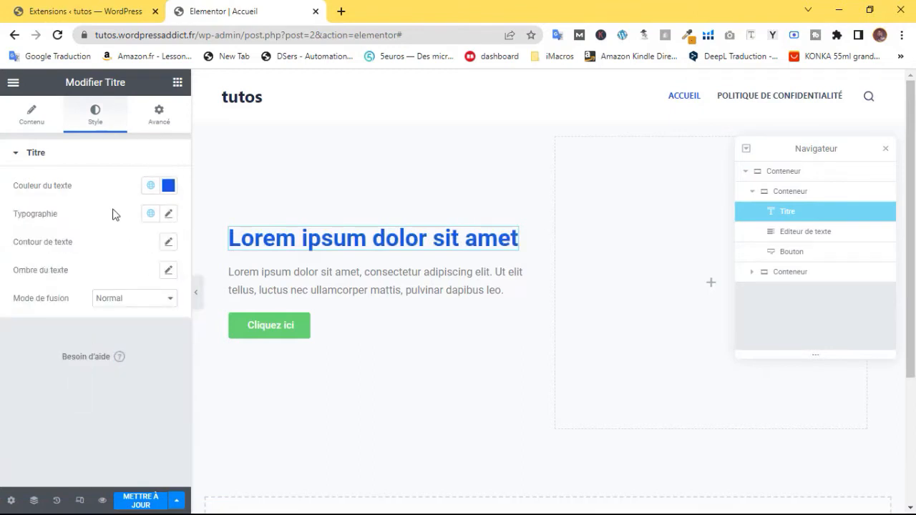
Change the heading's typography to the Poppins font family with a weight of 800
{"action": "left_click", "coordinate": [168, 214]}
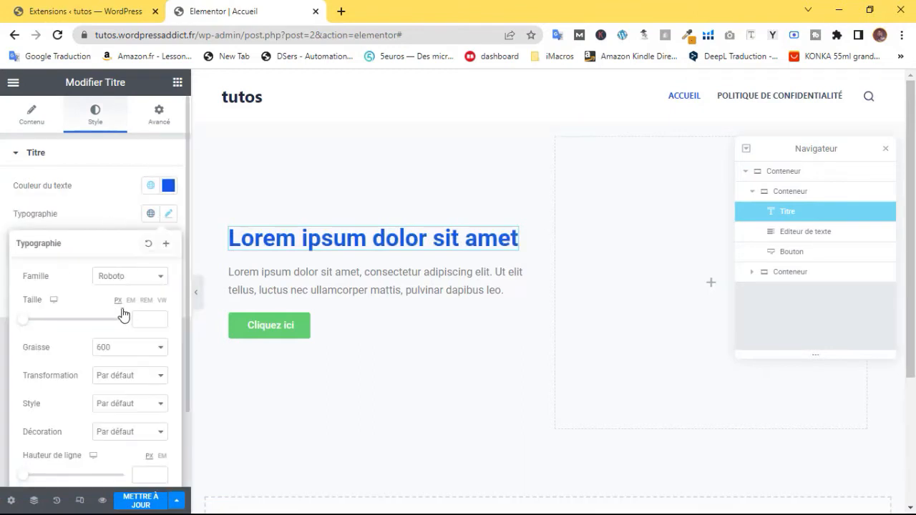
{"action": "left_click", "coordinate": [126, 285]}
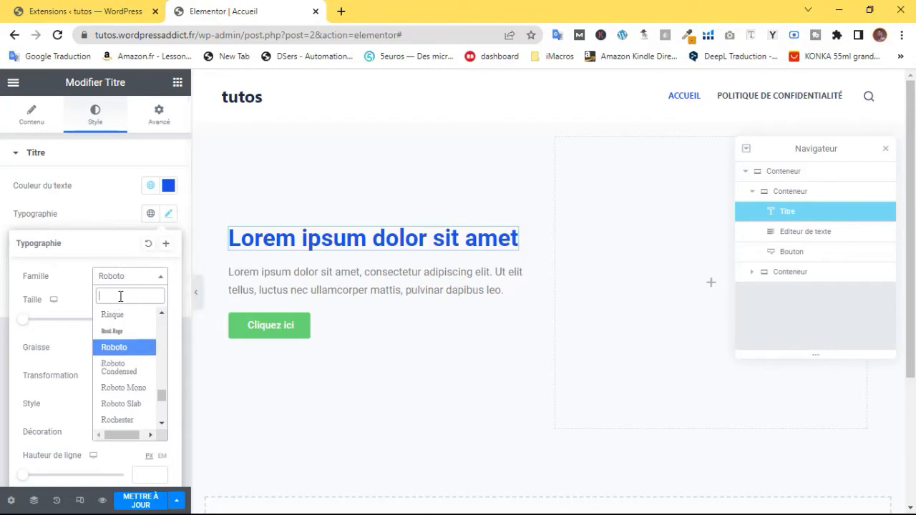
{"action": "type", "text": "popp"}
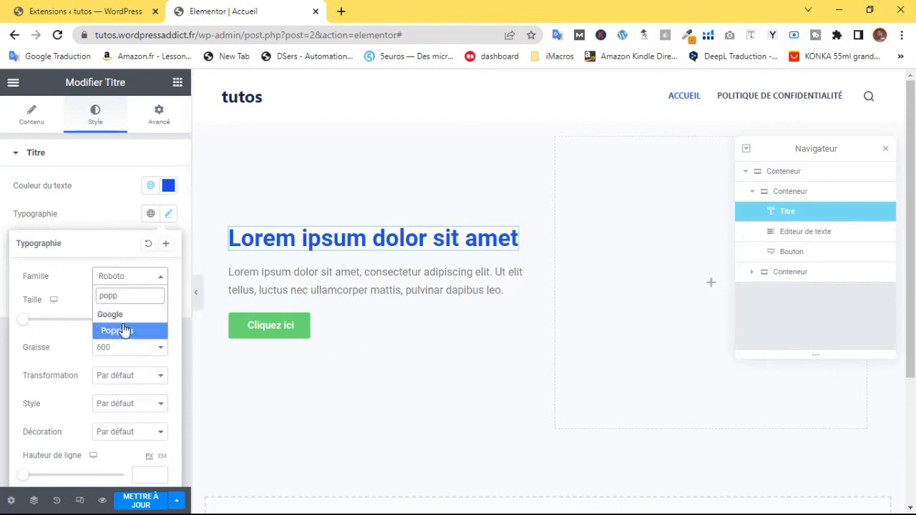
{"action": "left_click", "coordinate": [134, 331]}
{"action": "left_click", "coordinate": [114, 349]}
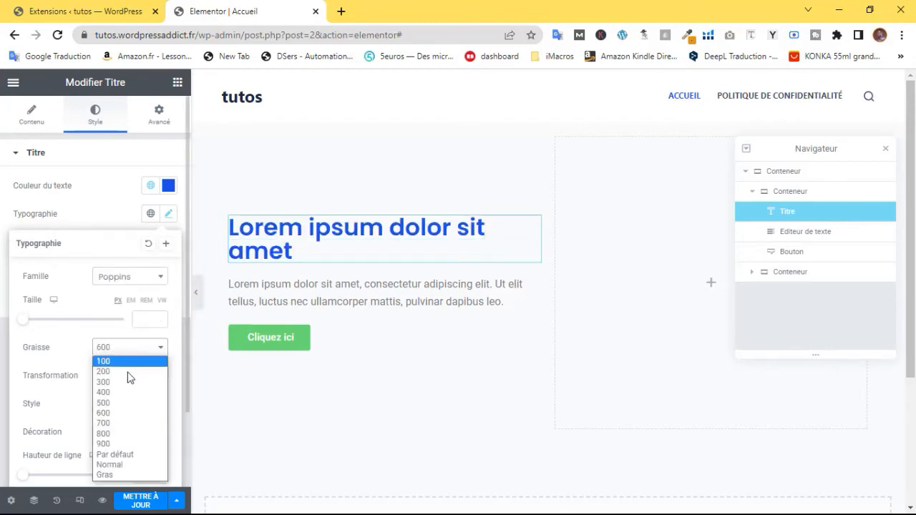
{"action": "left_click", "coordinate": [115, 433]}
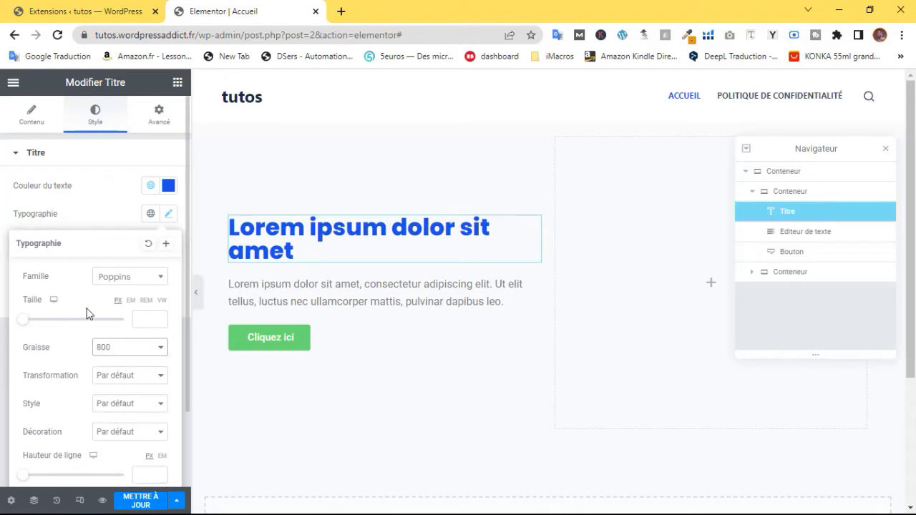
Set the heading's font size to 46 px and its line height to 56 px
{"action": "left_click_drag", "start_coordinate": [23, 323], "coordinate": [47, 328]}
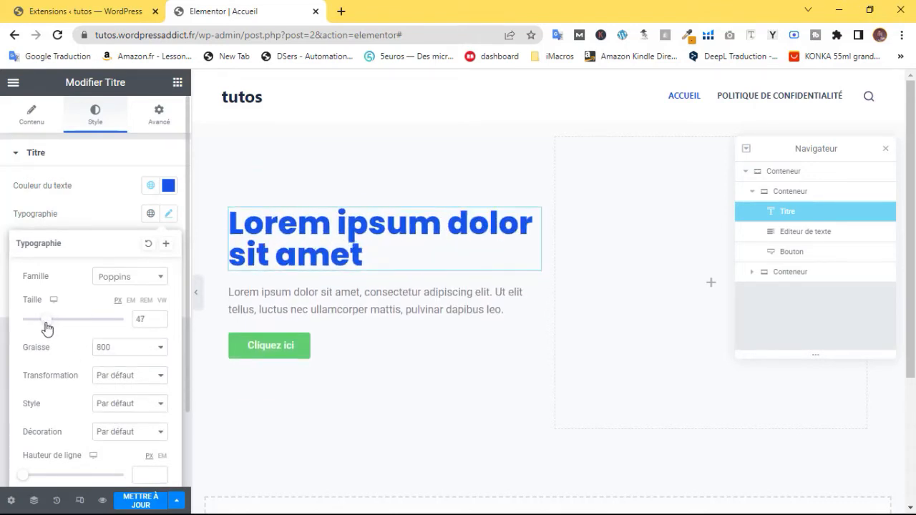
{"action": "left_click", "coordinate": [159, 321]}
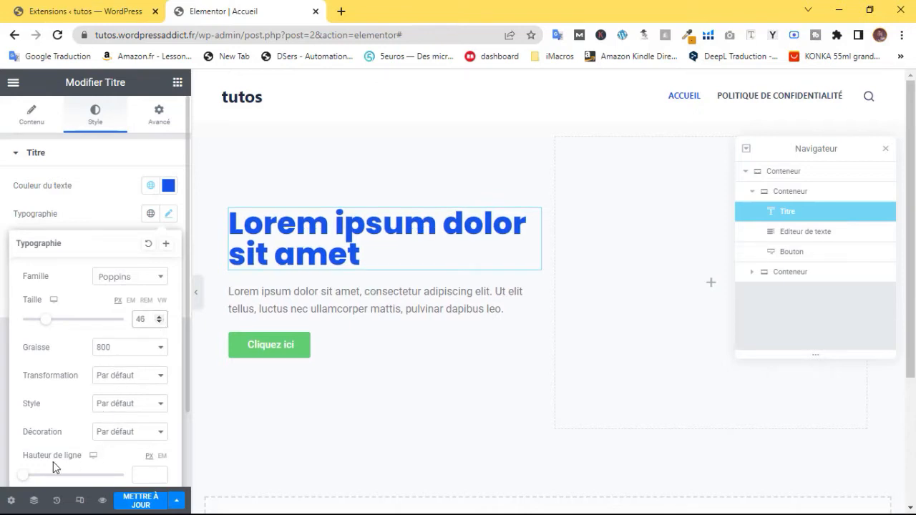
{"action": "left_click_drag", "start_coordinate": [25, 478], "coordinate": [81, 474]}
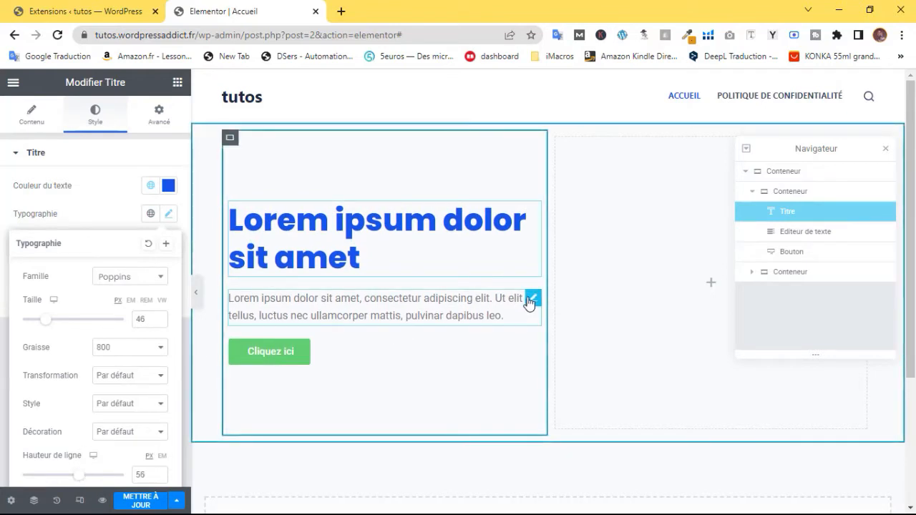
Set the text colour of the paragraph below the heading to the global theme palette blue #1559ed
{"action": "left_click", "coordinate": [532, 298]}
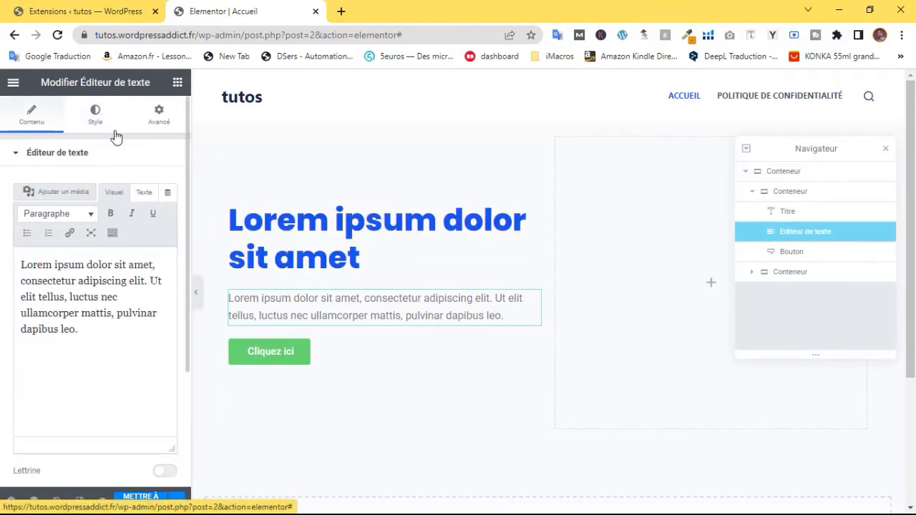
{"action": "left_click", "coordinate": [95, 115]}
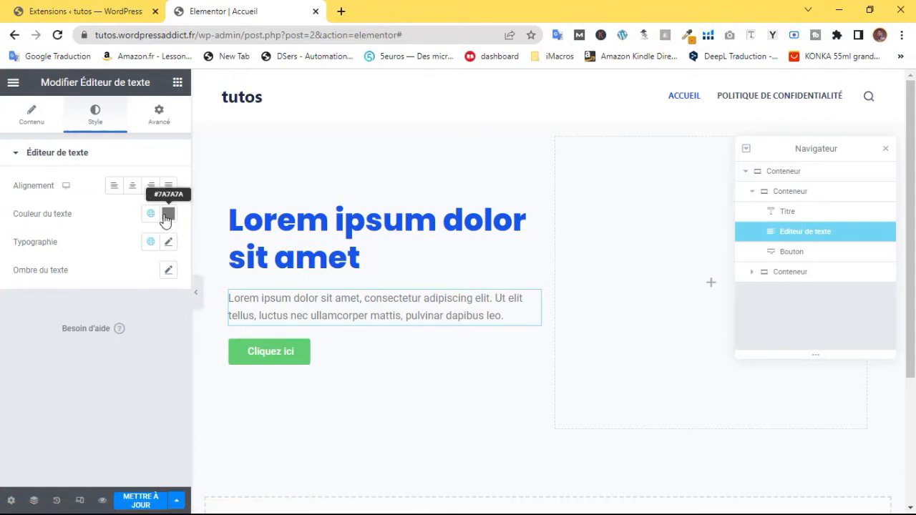
{"action": "left_click", "coordinate": [168, 213]}
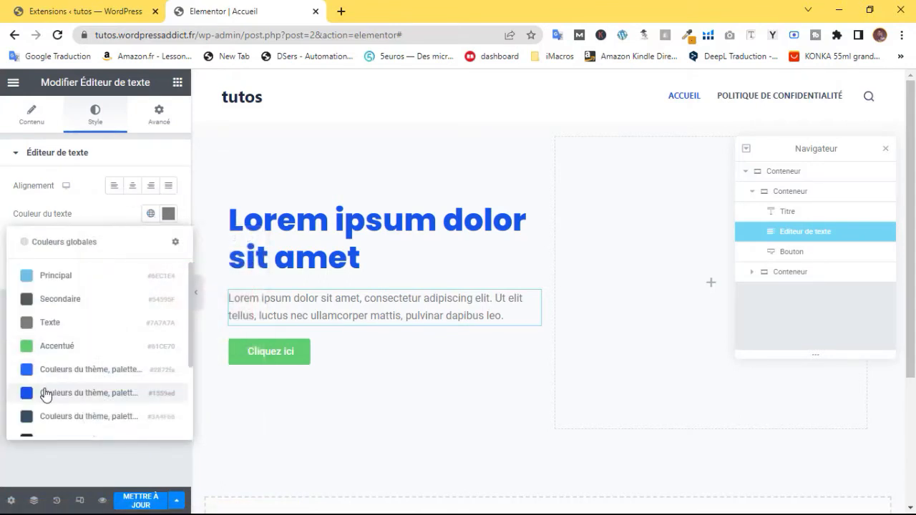
{"action": "left_click", "coordinate": [114, 393]}
Change the paragraph's typography to the Poppins font family with a weight of 500
{"action": "left_click", "coordinate": [167, 241]}
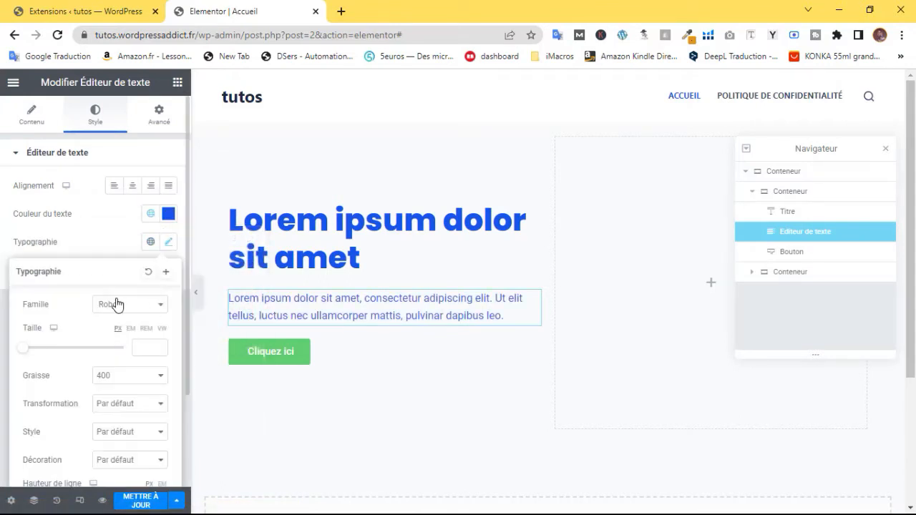
{"action": "left_click", "coordinate": [123, 306]}
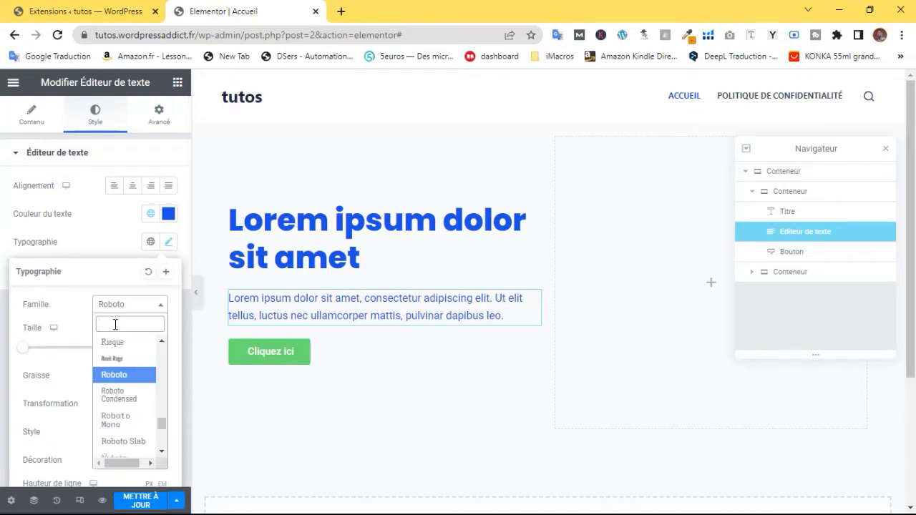
{"action": "type", "text": "popp"}
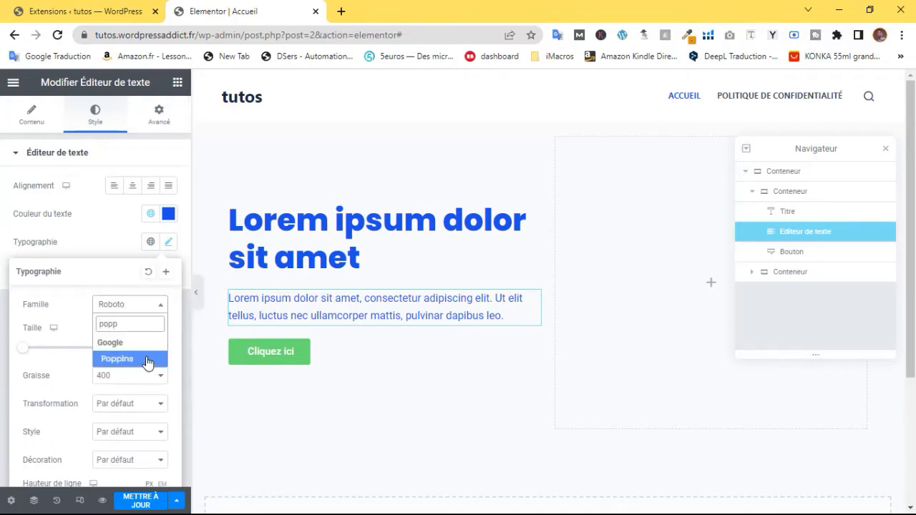
{"action": "left_click", "coordinate": [147, 360]}
{"action": "left_click", "coordinate": [114, 380]}
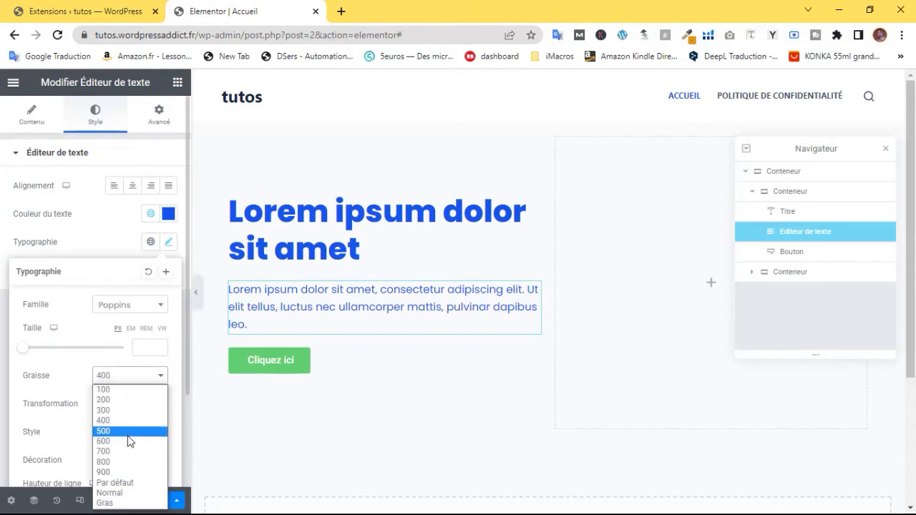
{"action": "left_click", "coordinate": [120, 441]}
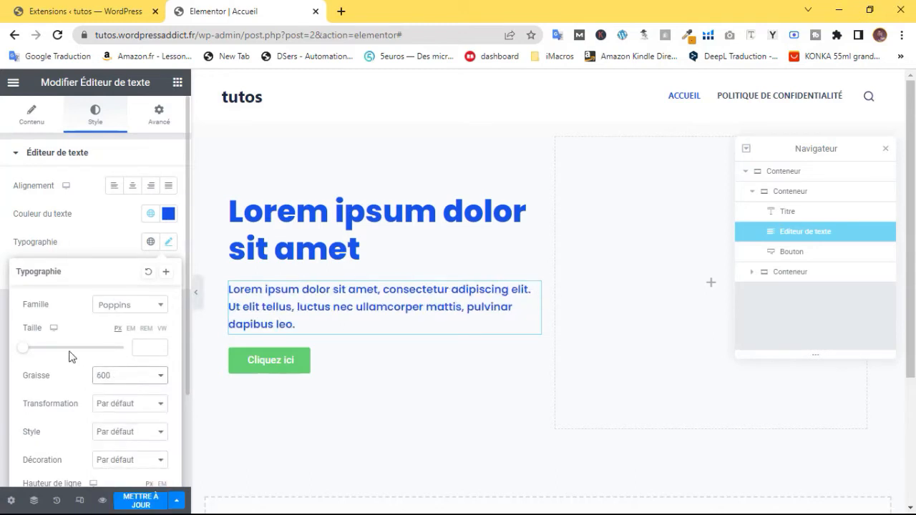
{"action": "left_click", "coordinate": [122, 377]}
{"action": "left_click", "coordinate": [112, 432]}
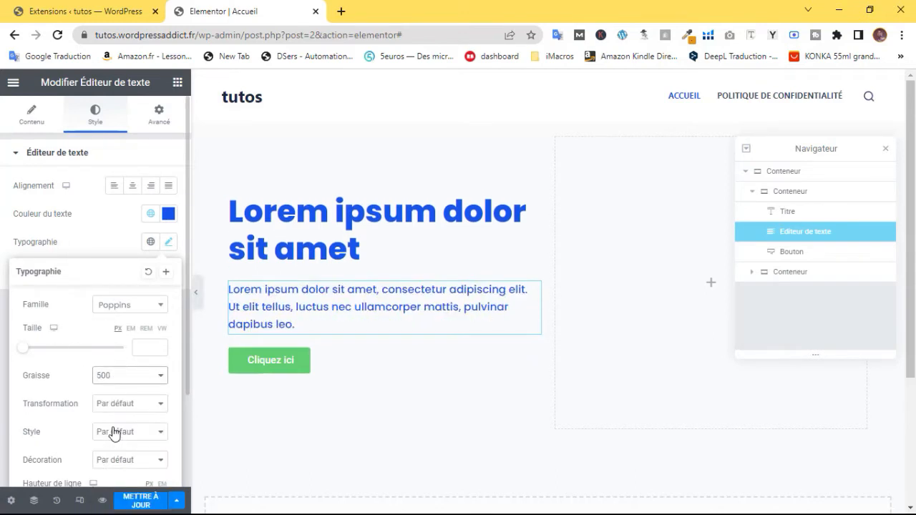
Set the "Cliquez ici" button's normal background colour to the global theme palette blue #1559ed
{"action": "left_click", "coordinate": [302, 360]}
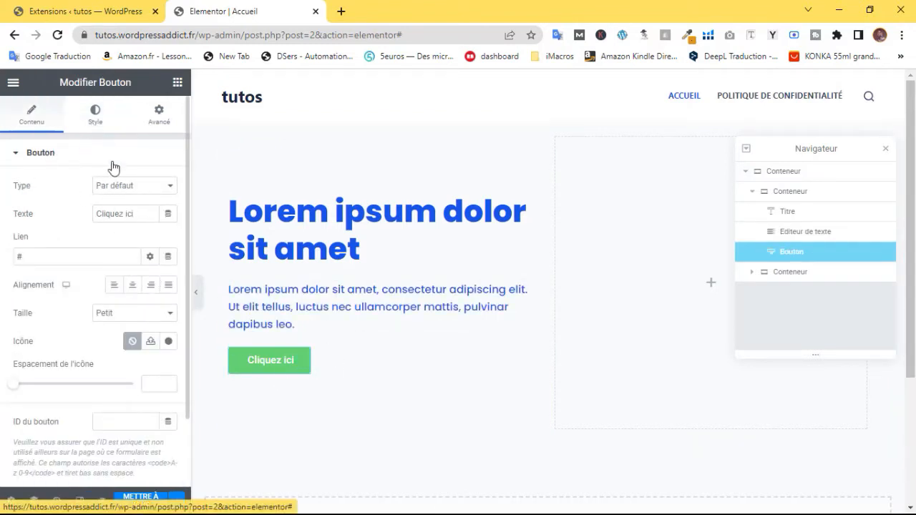
{"action": "left_click", "coordinate": [89, 117]}
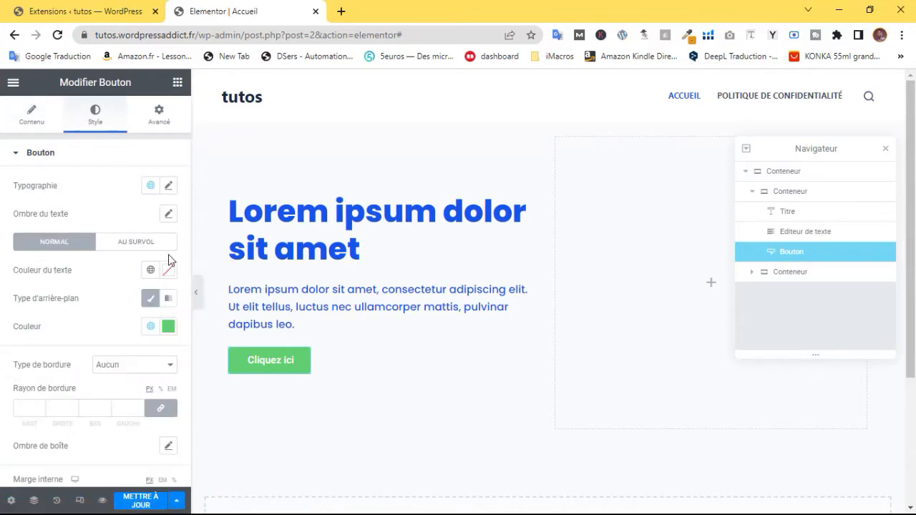
{"action": "left_click", "coordinate": [151, 328]}
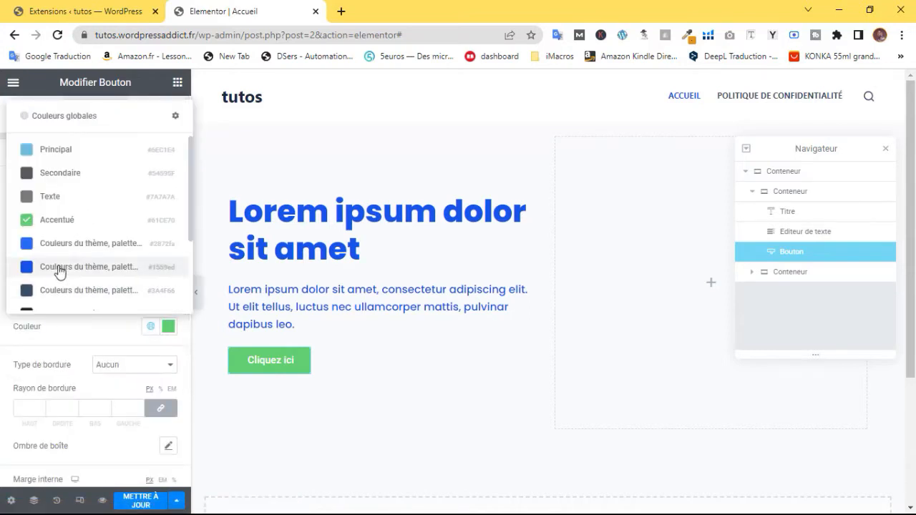
{"action": "left_click", "coordinate": [57, 267]}
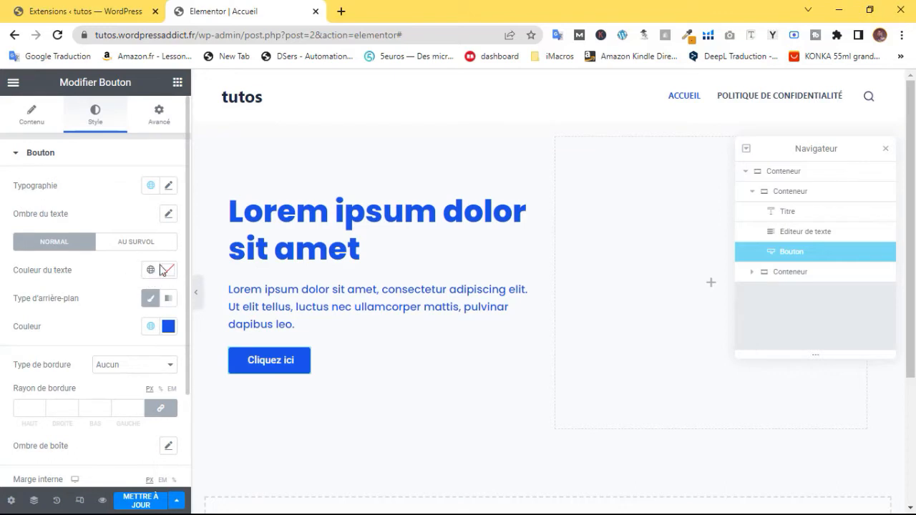
Change the button's font family to Poppins and close its typography settings
{"action": "left_click", "coordinate": [166, 187]}
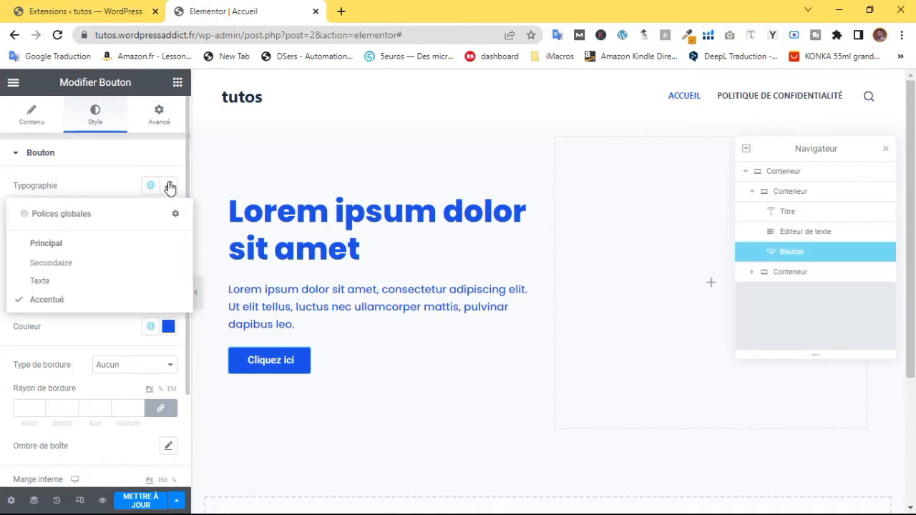
{"action": "left_click", "coordinate": [169, 188]}
{"action": "left_click", "coordinate": [125, 250]}
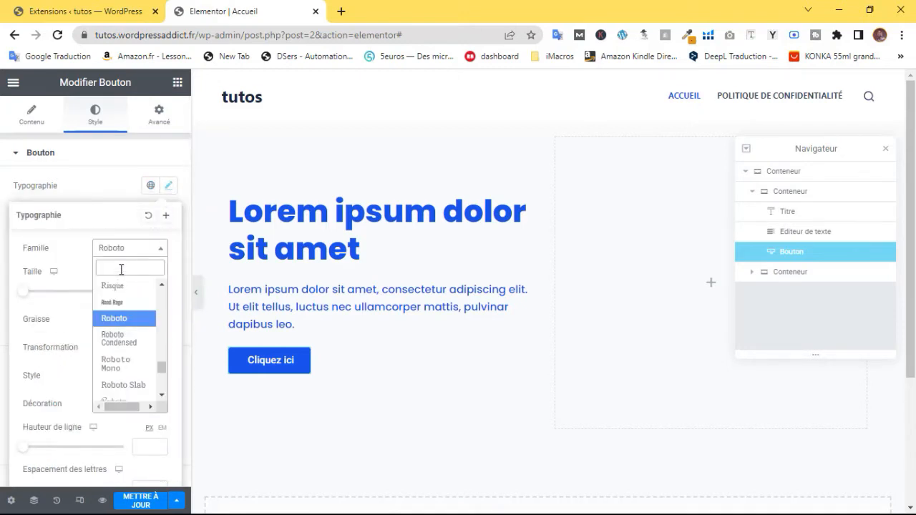
{"action": "type", "text": "popp"}
{"action": "left_click", "coordinate": [118, 302]}
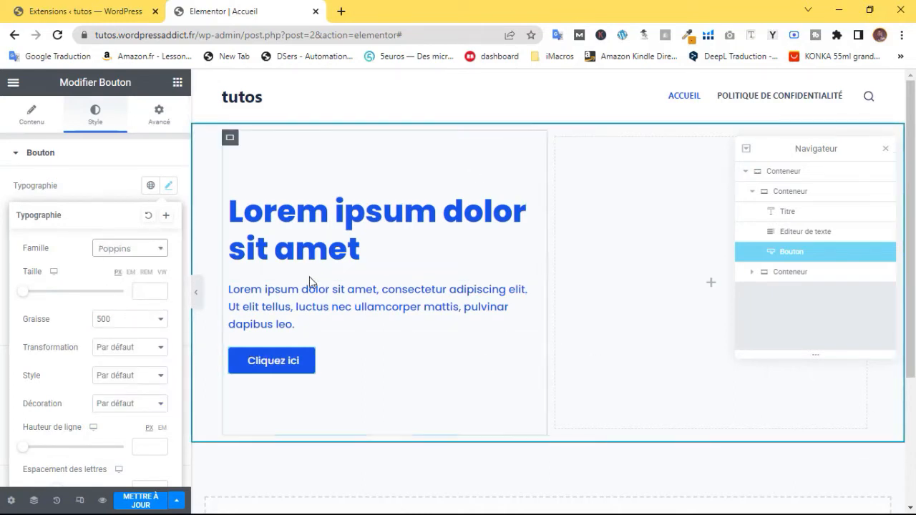
{"action": "left_click", "coordinate": [95, 186]}
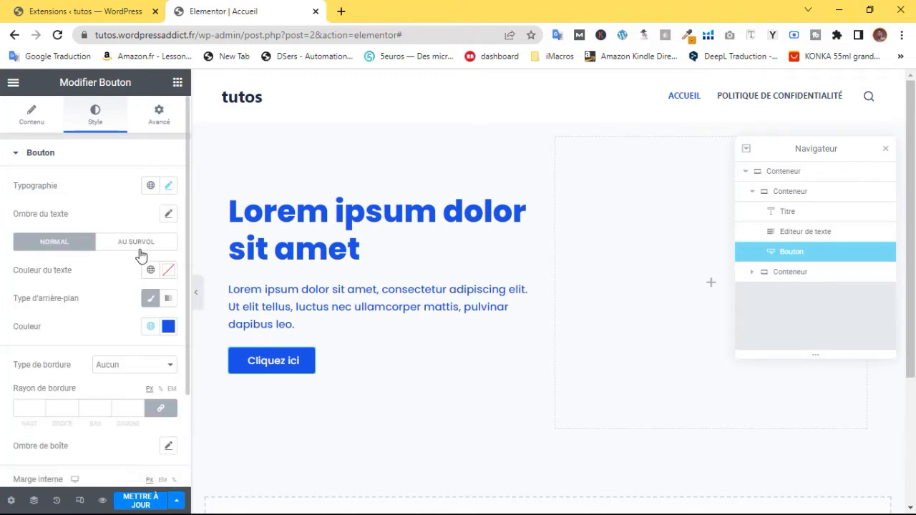
Unlink the button's inner padding, set 20 px above and below and 40 px on both sides, and collapse the editing panel to preview the page
{"action": "scroll", "coordinate": [79, 392], "scroll_direction": "down", "scroll_amount": 3}
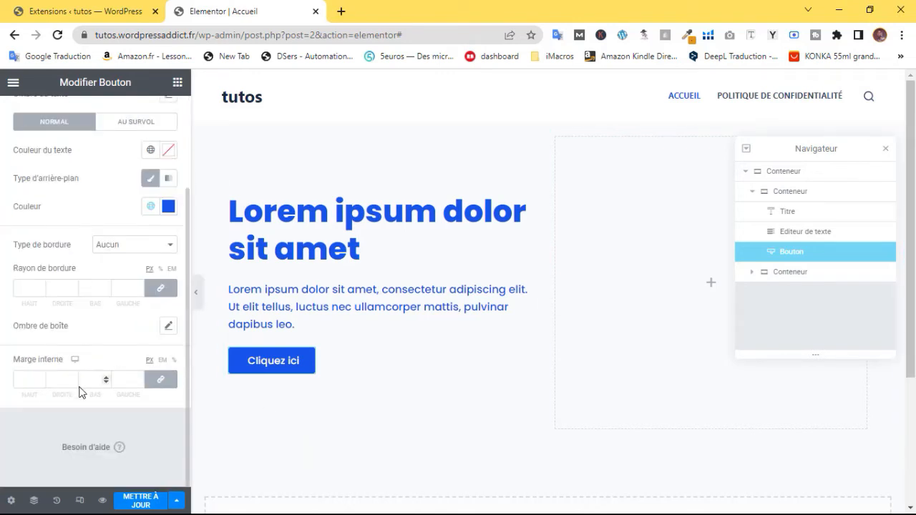
{"action": "left_click", "coordinate": [37, 374]}
{"action": "type", "text": "20"}
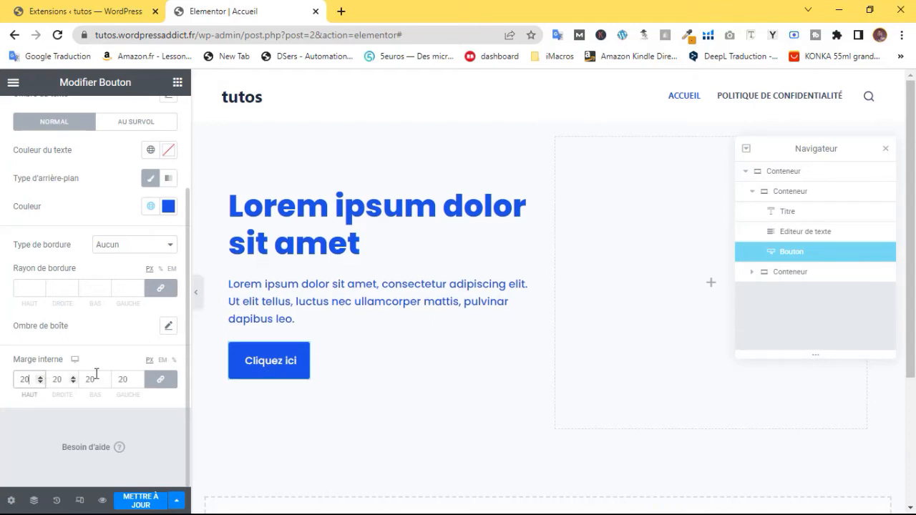
{"action": "left_click", "coordinate": [161, 380]}
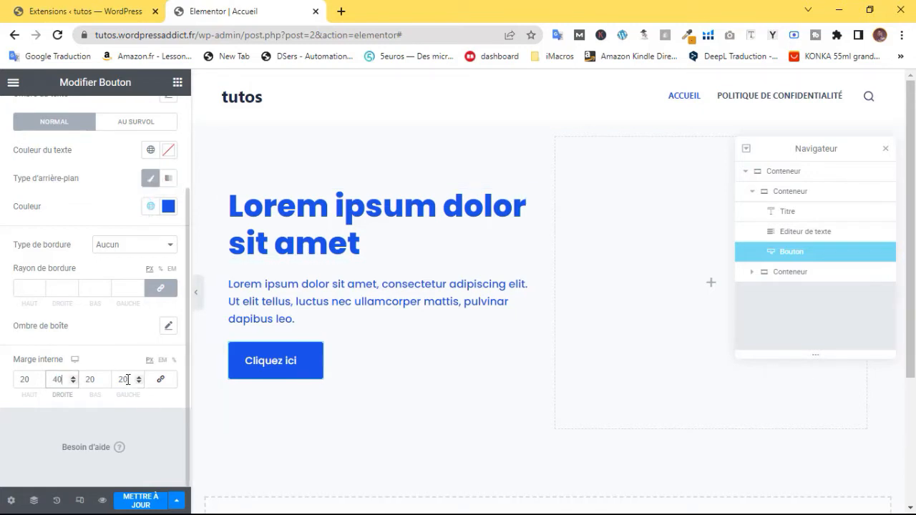
{"action": "type", "text": "40"}
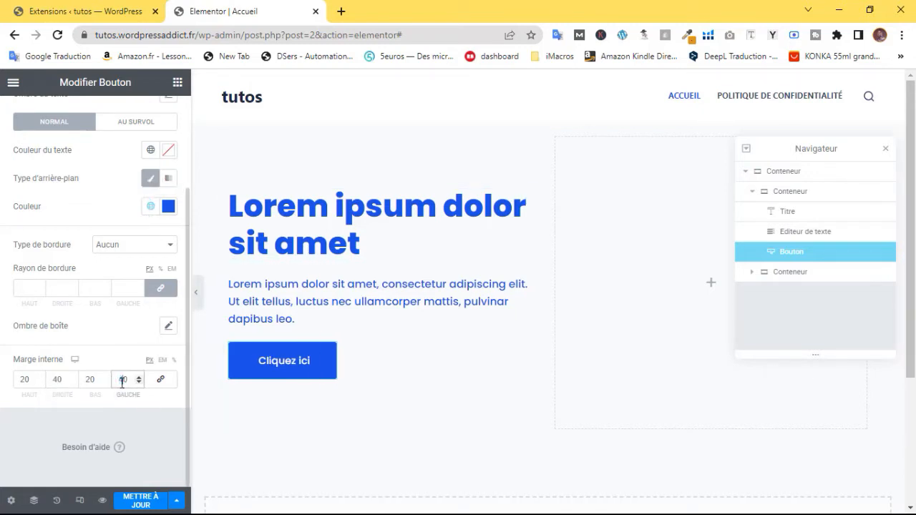
{"action": "left_click", "coordinate": [195, 292]}
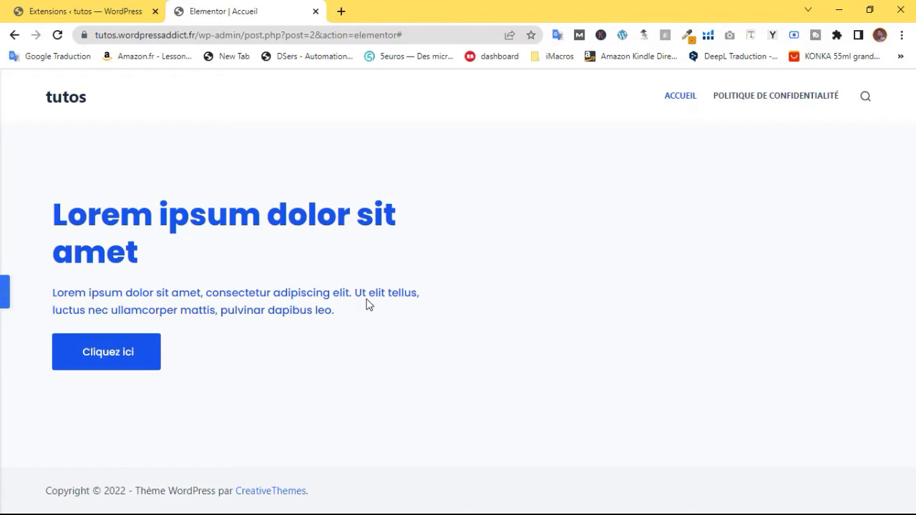
Restore the editing panel and close the Navigator floating over the hero section
{"action": "left_click", "coordinate": [5, 292]}
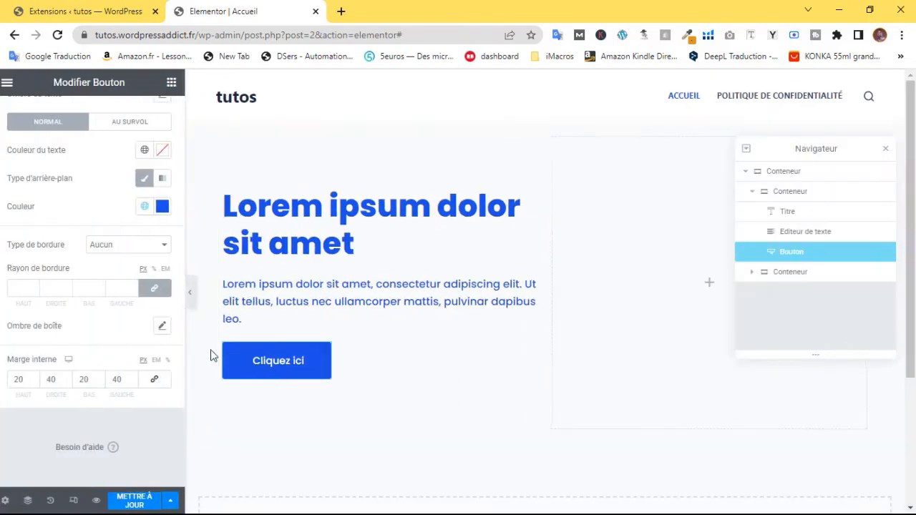
{"action": "left_click_drag", "start_coordinate": [834, 150], "coordinate": [628, 159]}
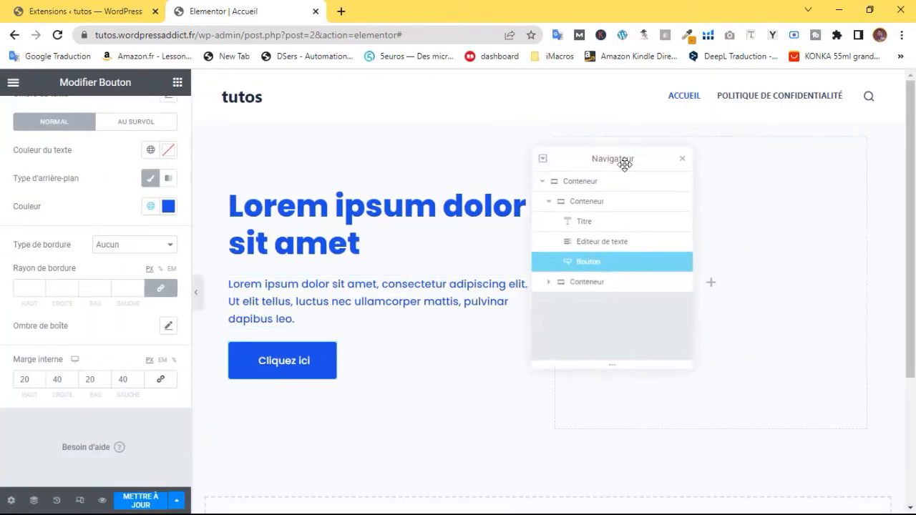
{"action": "left_click", "coordinate": [678, 157]}
Check the Lottie Player - Block entry in the WordPress list of installed extensions
{"action": "left_click", "coordinate": [42, 5]}
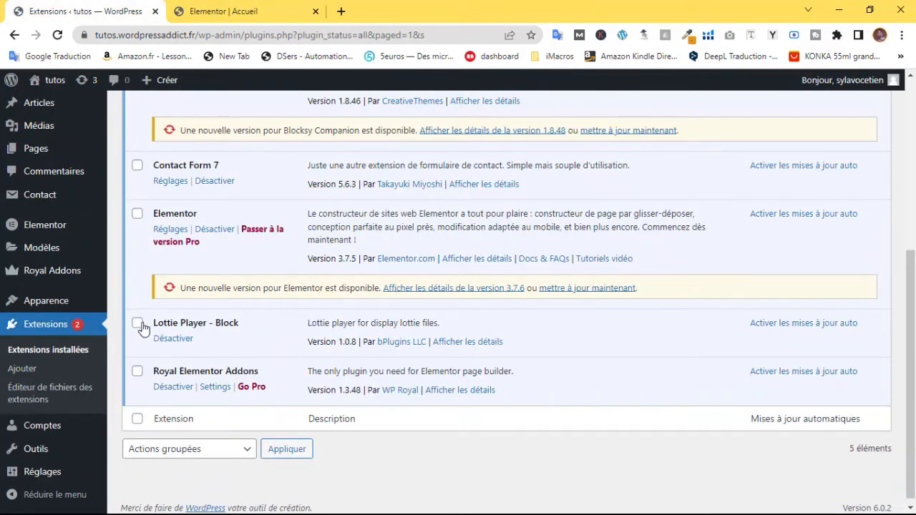
{"action": "left_click_drag", "start_coordinate": [212, 334], "coordinate": [244, 342]}
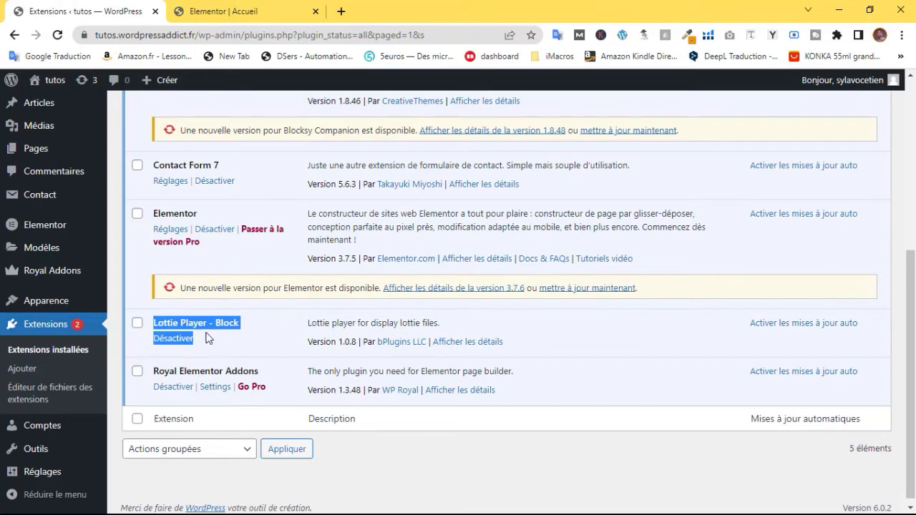
{"action": "left_click", "coordinate": [403, 434]}
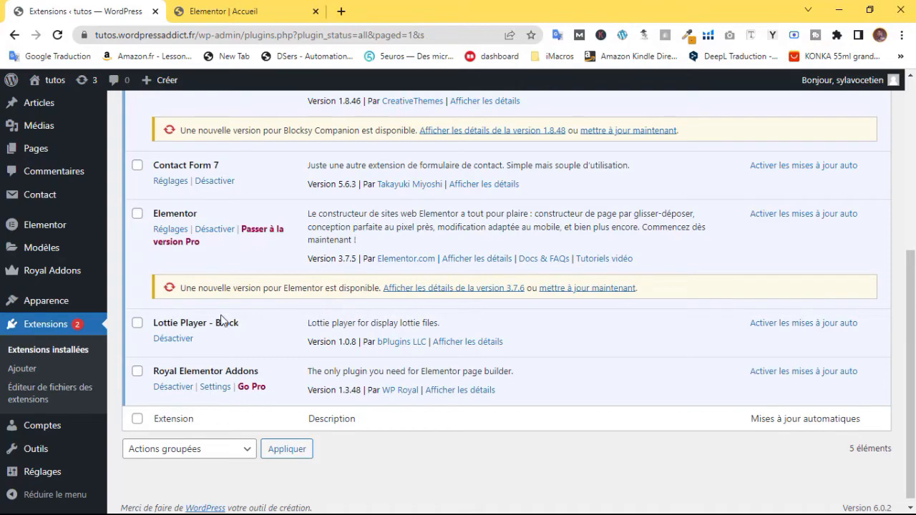
{"action": "scroll", "coordinate": [676, 226], "scroll_direction": "up", "scroll_amount": 5}
{"action": "left_click", "coordinate": [751, 289]}
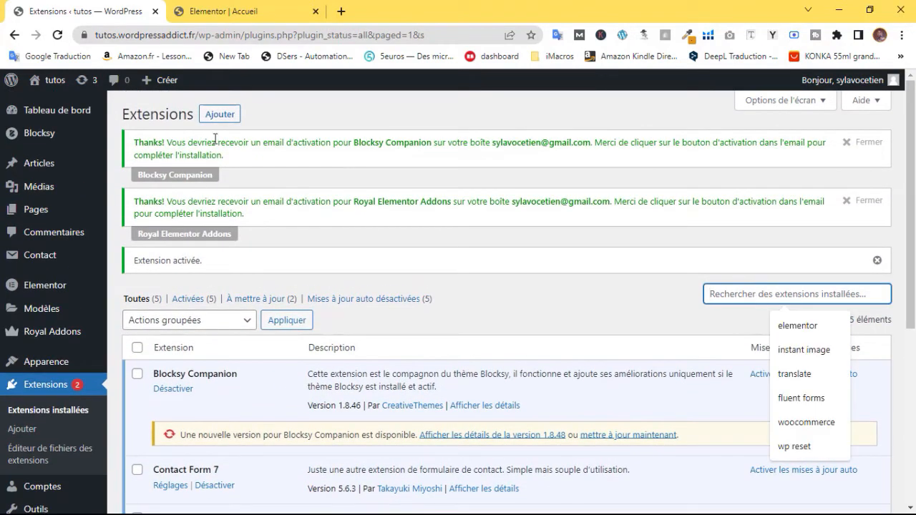
Search for "lottie" among the extensions available to add and look through the results
{"action": "left_click", "coordinate": [221, 117]}
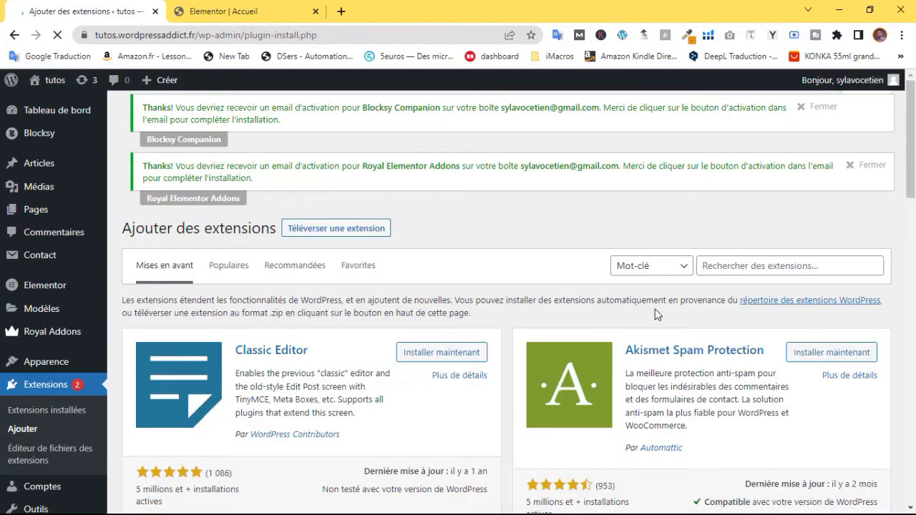
{"action": "left_click", "coordinate": [749, 265]}
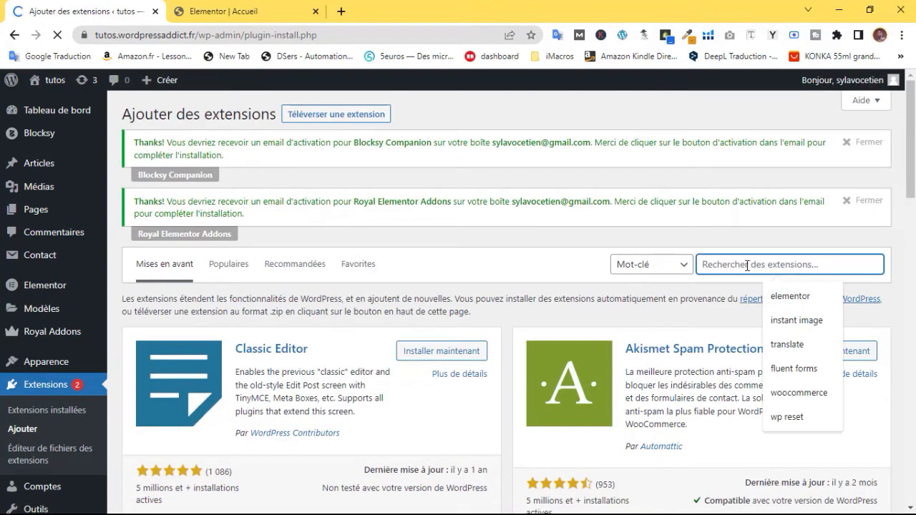
{"action": "type", "text": "lottie"}
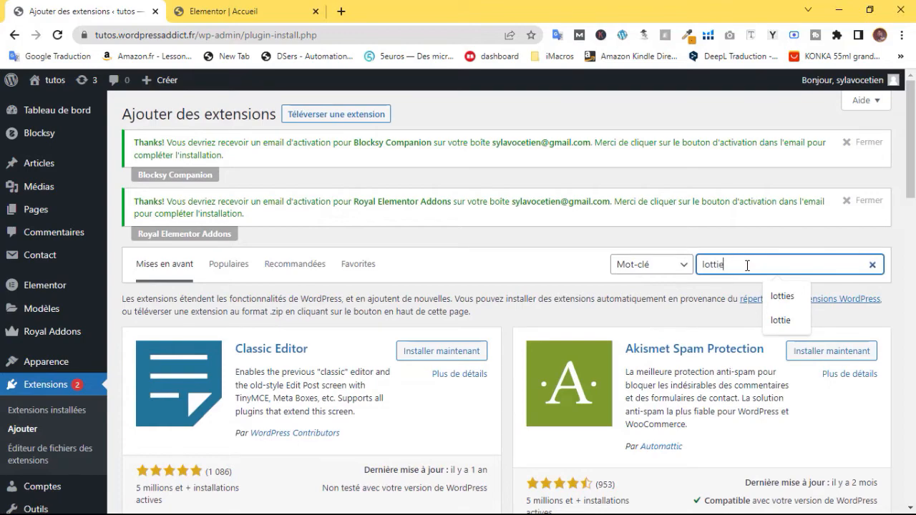
{"action": "left_click", "coordinate": [699, 236]}
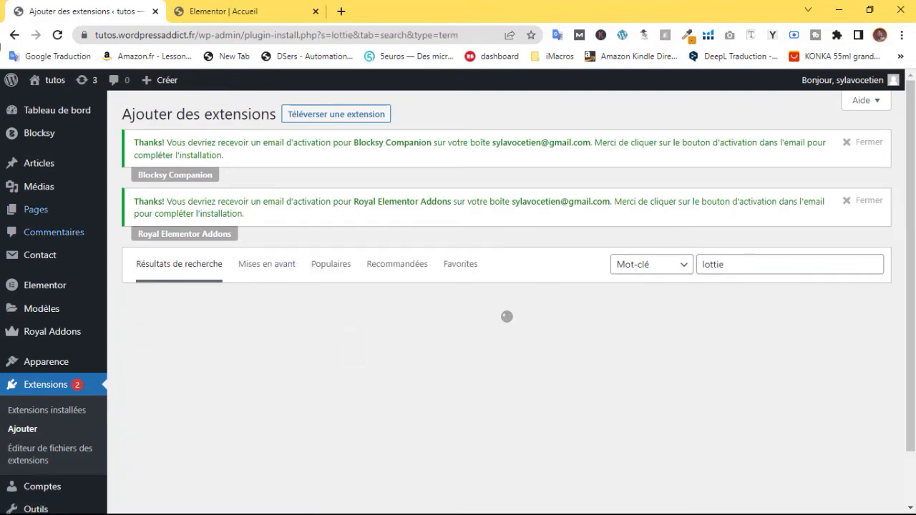
{"action": "scroll", "coordinate": [419, 272], "scroll_direction": "down", "scroll_amount": 5}
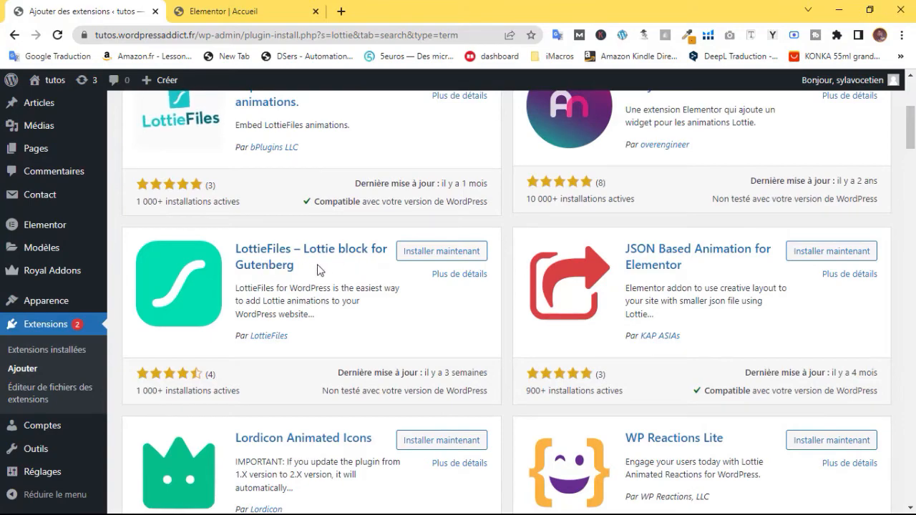
{"action": "scroll", "coordinate": [282, 281], "scroll_direction": "up", "scroll_amount": 4}
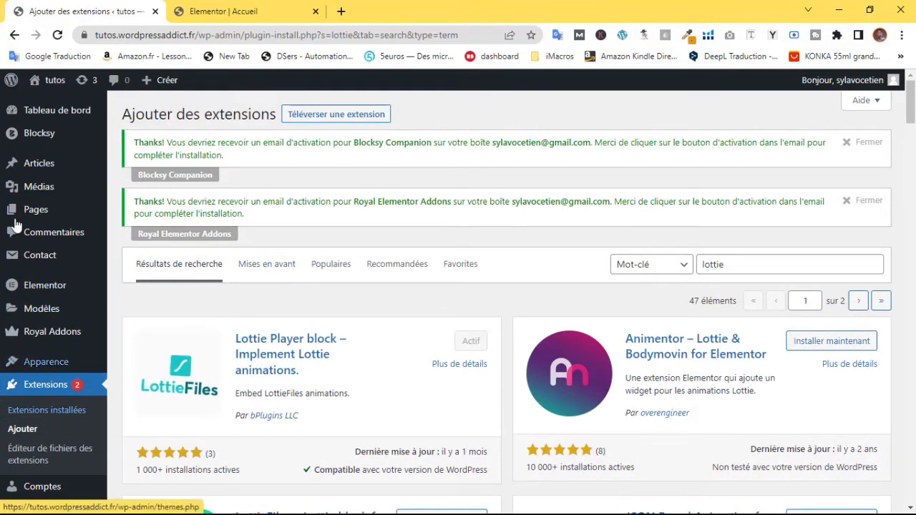
Return to the Elementor page, find the Lottie Animations widget and place it in the hero section's empty second column
{"action": "left_click", "coordinate": [228, 6]}
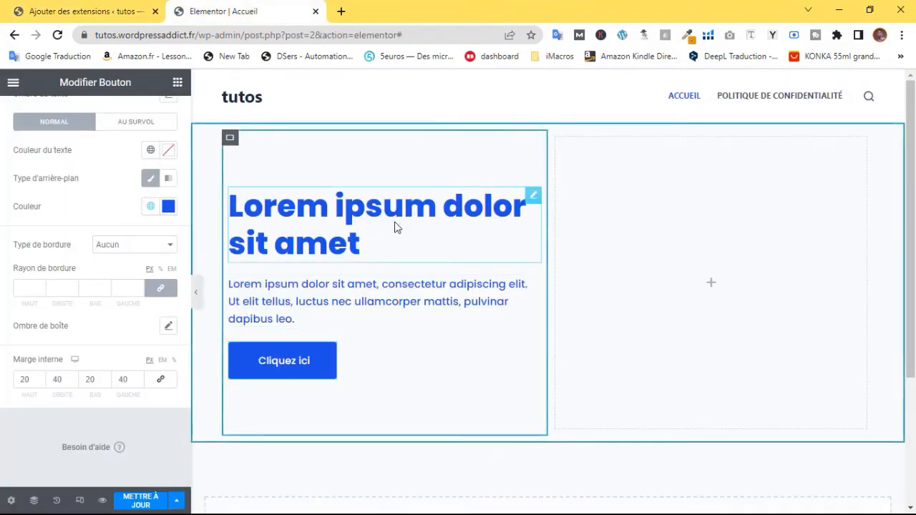
{"action": "left_click", "coordinate": [715, 286]}
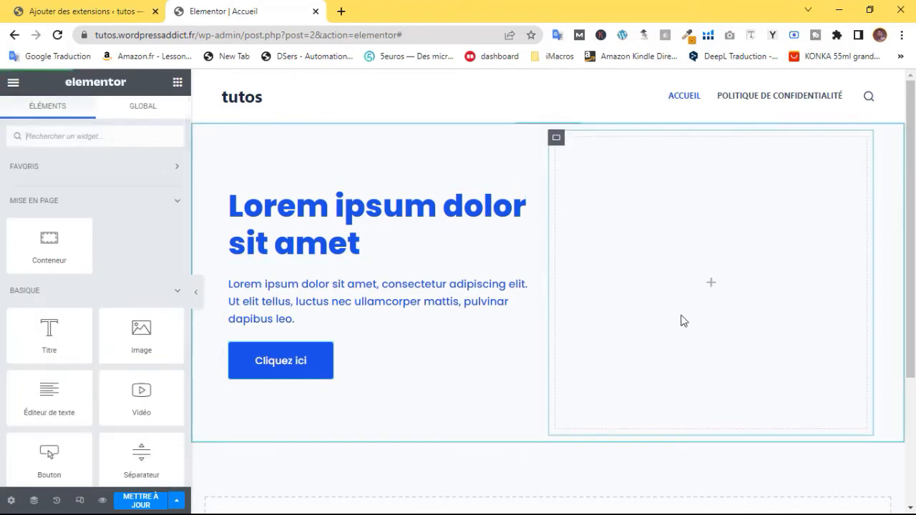
{"action": "left_click", "coordinate": [50, 140]}
{"action": "type", "text": "lotti"}
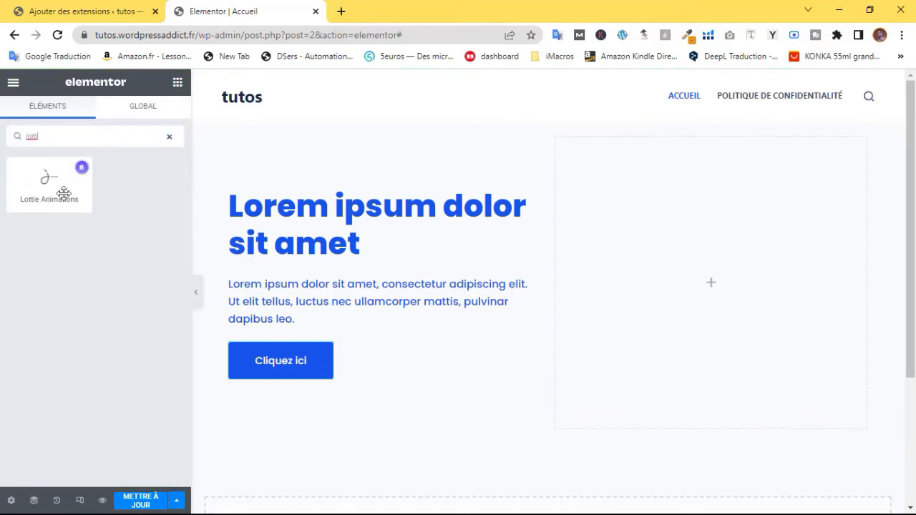
{"action": "left_click_drag", "start_coordinate": [64, 191], "coordinate": [81, 187]}
{"action": "left_click_drag", "start_coordinate": [50, 204], "coordinate": [578, 190]}
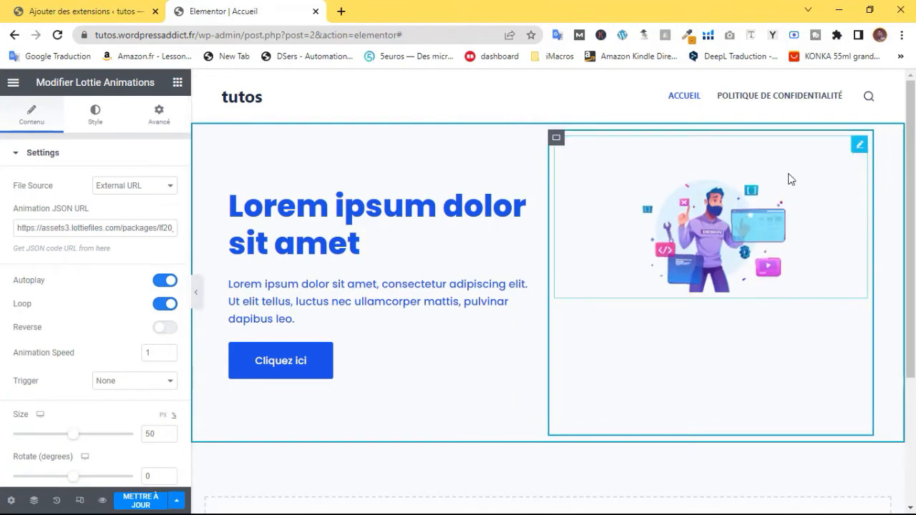
Centre the content of the animation's container by setting both its justification and its item alignment to Centrer
{"action": "left_click", "coordinate": [556, 138]}
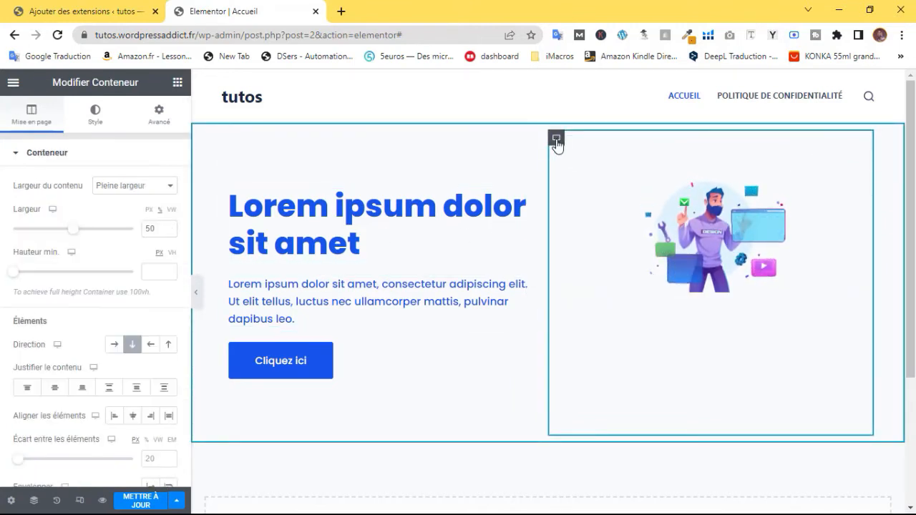
{"action": "left_click", "coordinate": [54, 387]}
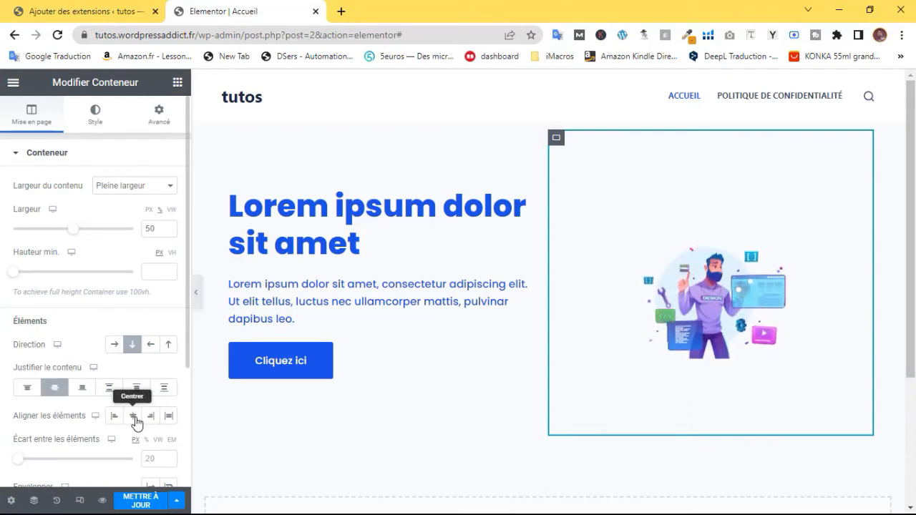
{"action": "left_click", "coordinate": [132, 416]}
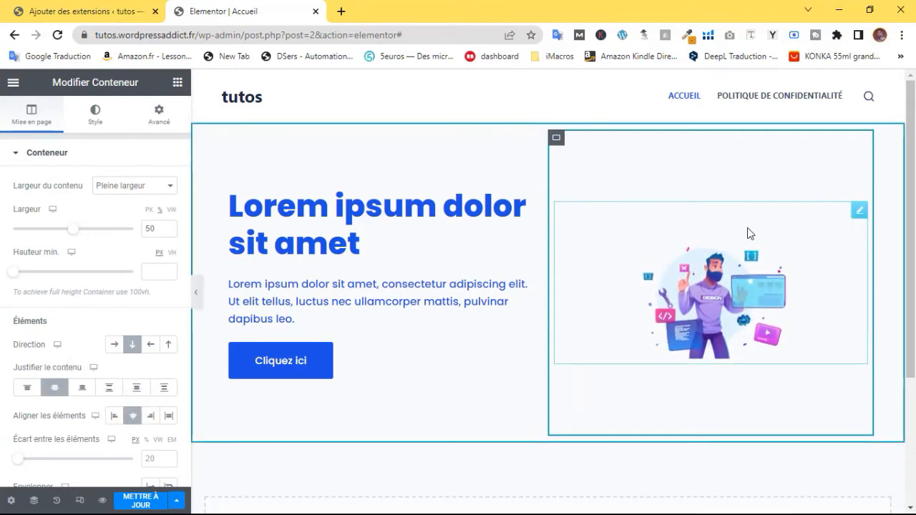
Set the Lottie animation's size to 95% and preview the page without the editing panel
{"action": "left_click", "coordinate": [861, 213]}
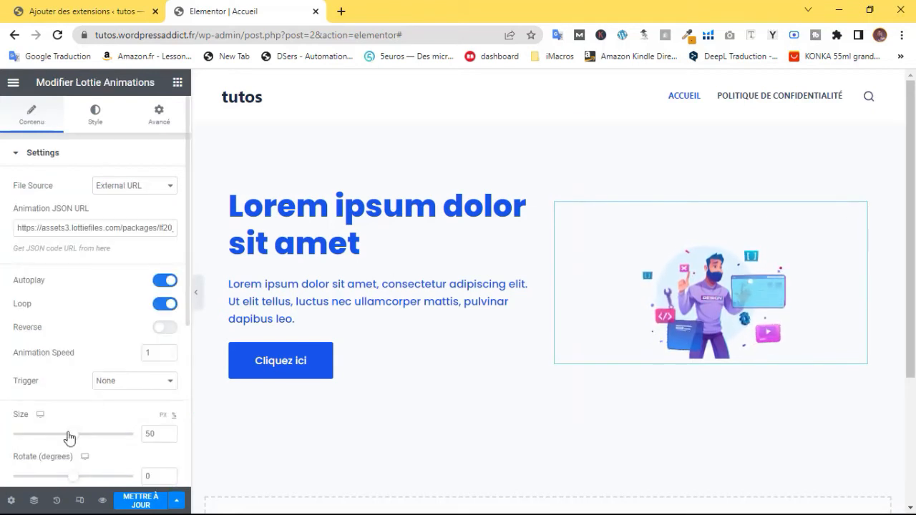
{"action": "left_click_drag", "start_coordinate": [95, 440], "coordinate": [126, 440]}
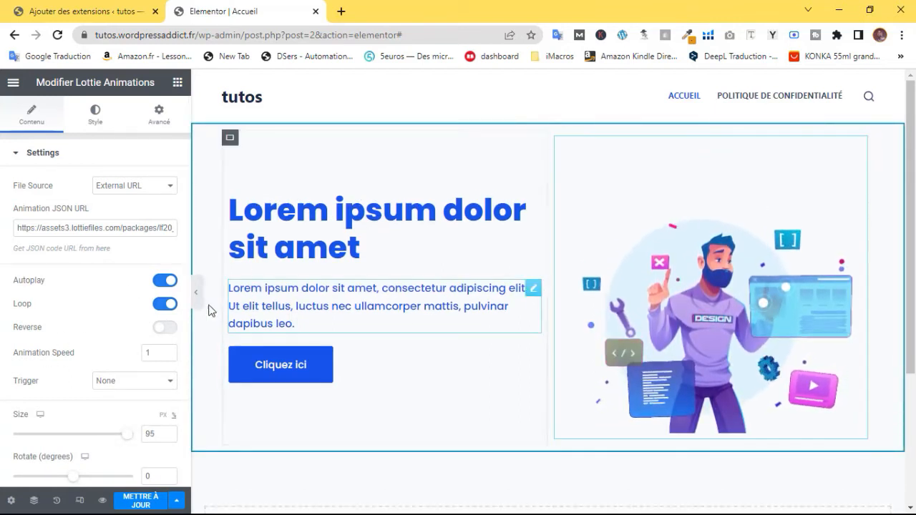
{"action": "key", "text": "ctrl+p"}
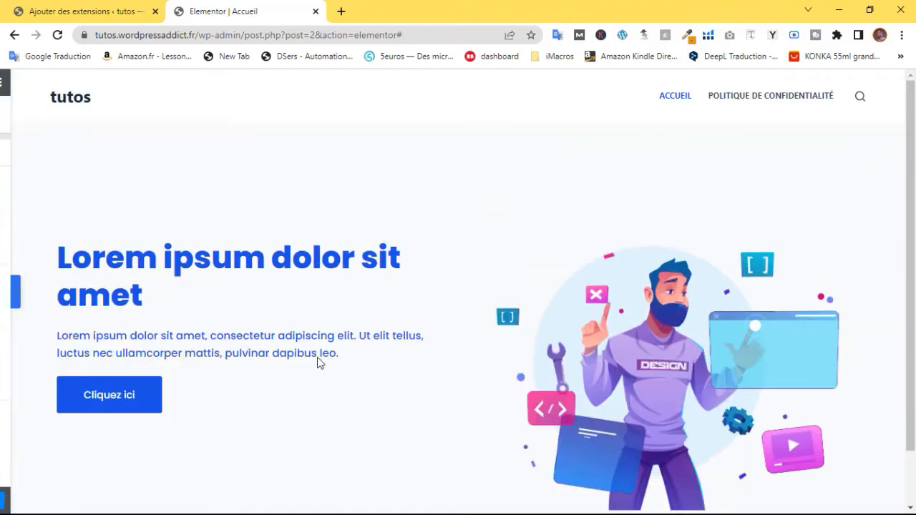
{"action": "scroll", "coordinate": [103, 310], "scroll_direction": "down", "scroll_amount": 2}
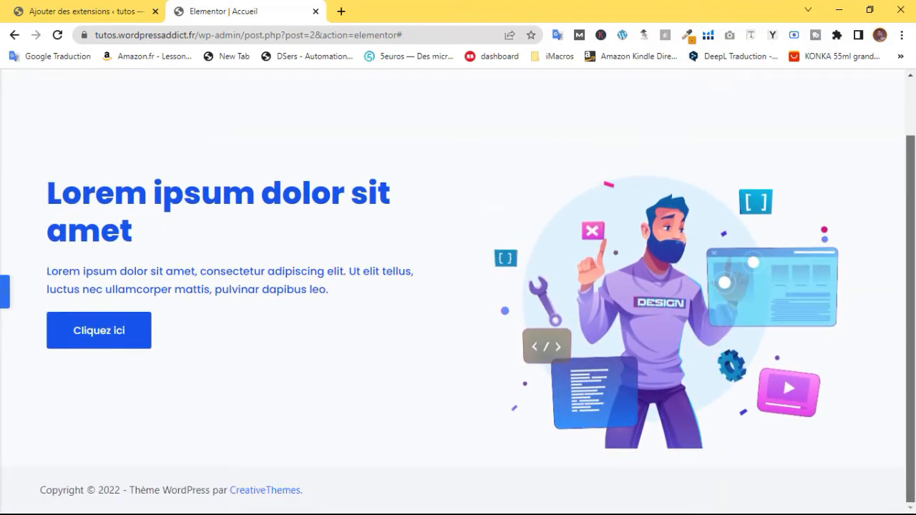
{"action": "scroll", "coordinate": [103, 310], "scroll_direction": "up", "scroll_amount": 1}
{"action": "key", "text": "ctrl+p"}
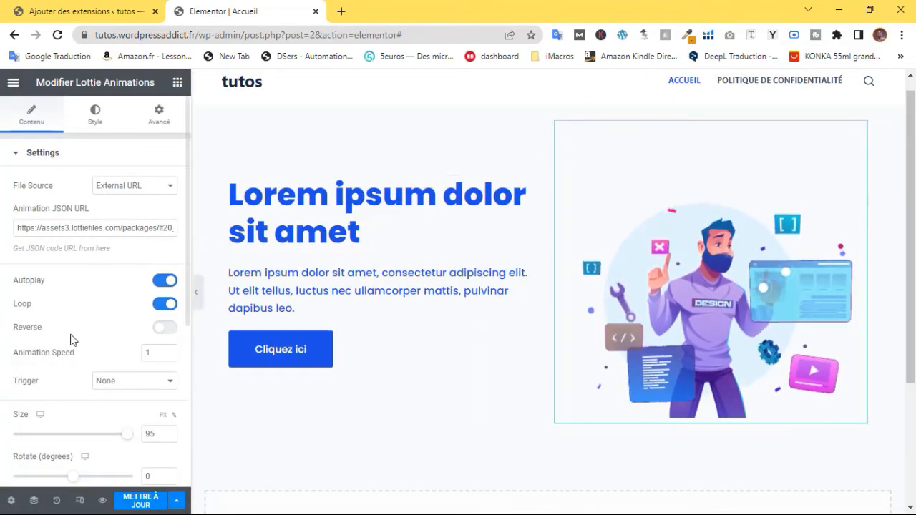
Rotate the Lottie animation by 2 degrees, justify its container's content to Centrer and reopen the animation's settings
{"action": "scroll", "coordinate": [72, 351], "scroll_direction": "down", "scroll_amount": 3}
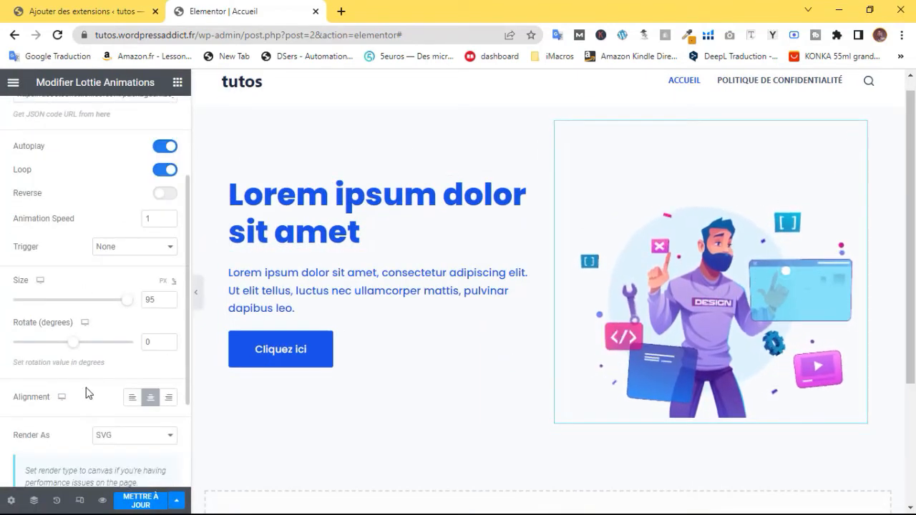
{"action": "mouse_move", "coordinate": [73, 348]}
{"action": "left_mouse_down"}
{"action": "mouse_move", "coordinate": [52, 348]}
{"action": "mouse_move", "coordinate": [138, 355]}
{"action": "mouse_move", "coordinate": [170, 348]}
{"action": "mouse_move", "coordinate": [92, 344]}
{"action": "mouse_move", "coordinate": [59, 352]}
{"action": "mouse_move", "coordinate": [76, 354]}
{"action": "left_mouse_up"}
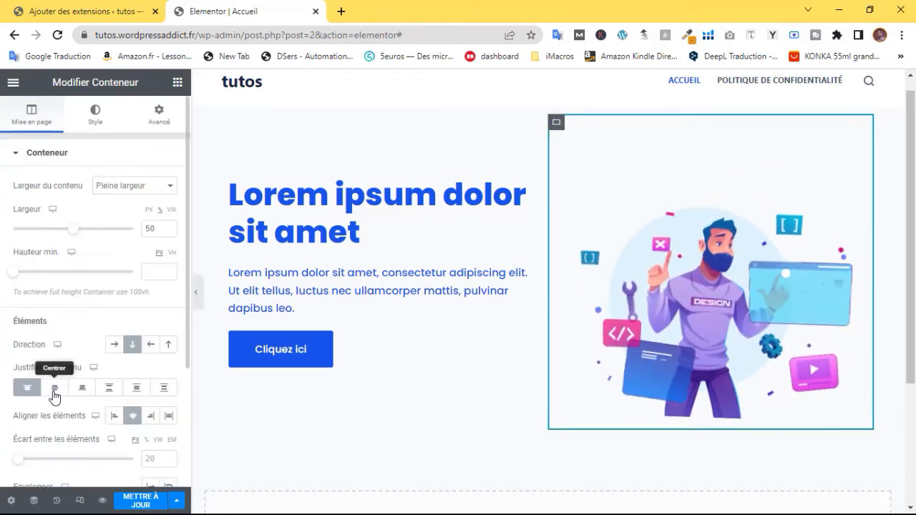
{"action": "left_click", "coordinate": [53, 390]}
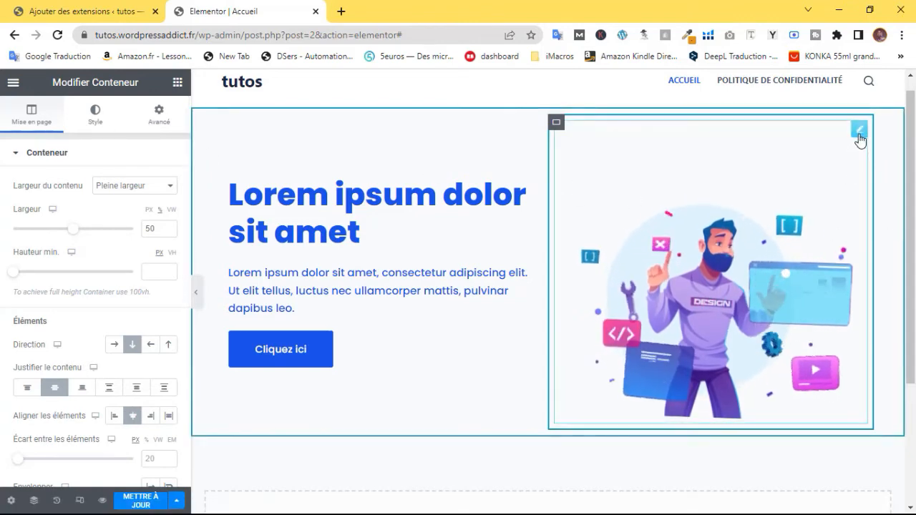
{"action": "left_click", "coordinate": [859, 129]}
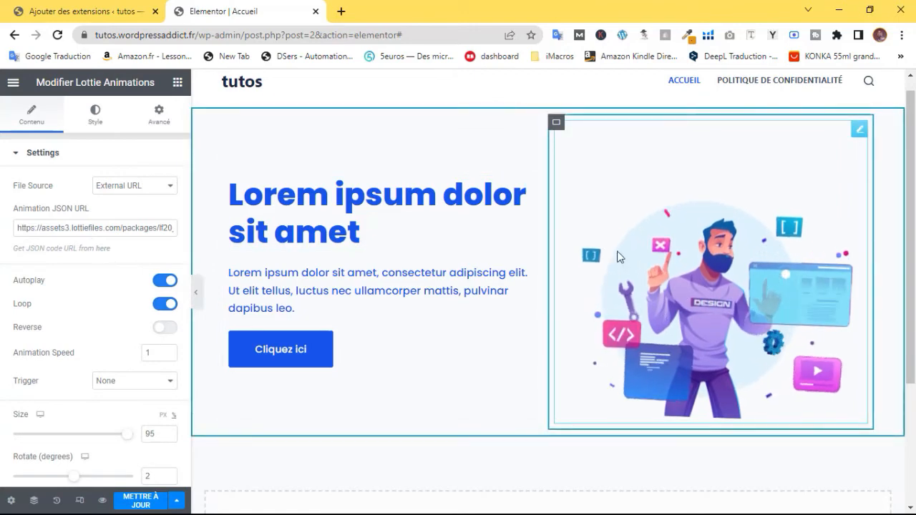
Open the LottieFiles website, lottiefiles.com, in a new browser tab
{"action": "left_click", "coordinate": [342, 12]}
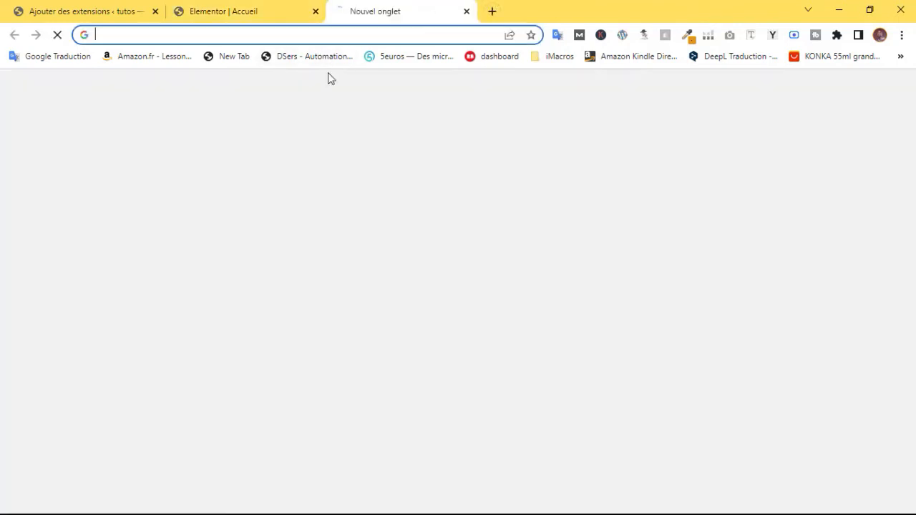
{"action": "left_click", "coordinate": [351, 33]}
{"action": "type", "text": "lo"}
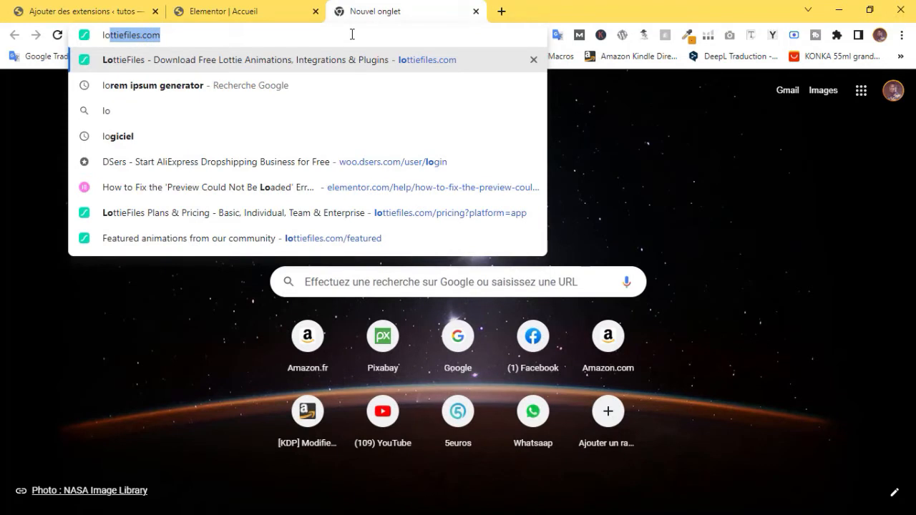
{"action": "left_click", "coordinate": [219, 51]}
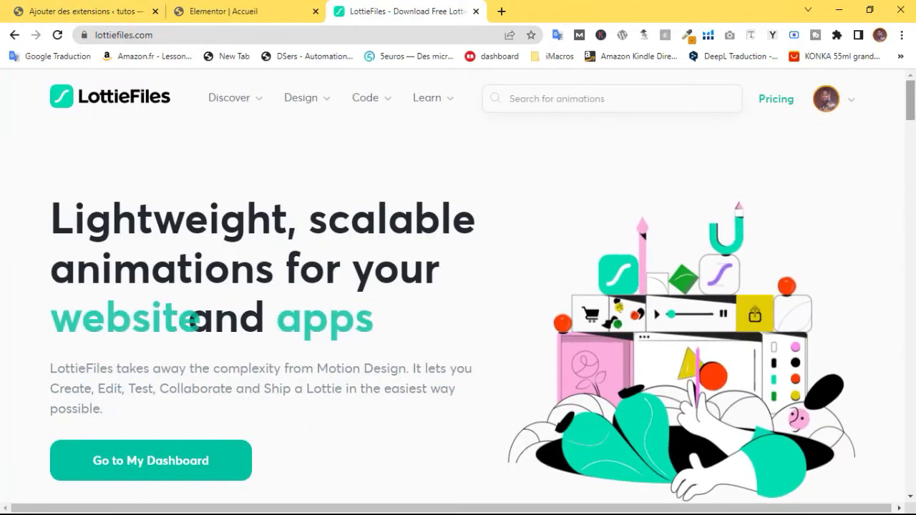
Look over the LottieFiles home page and account options, and open the Free Ready-to-use Animations collection
{"action": "scroll", "coordinate": [914, 369], "scroll_direction": "down", "scroll_amount": 15}
{"action": "left_click_drag", "start_coordinate": [914, 440], "coordinate": [915, 104]}
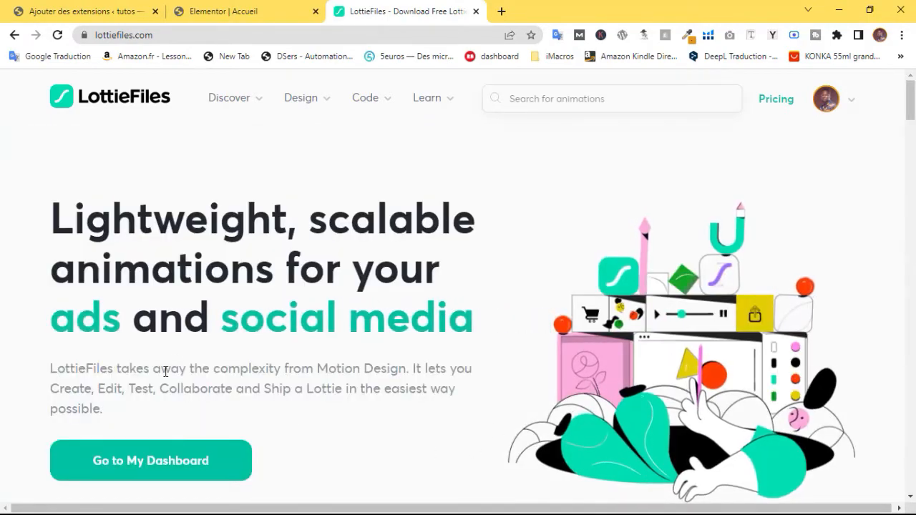
{"action": "left_click", "coordinate": [842, 105]}
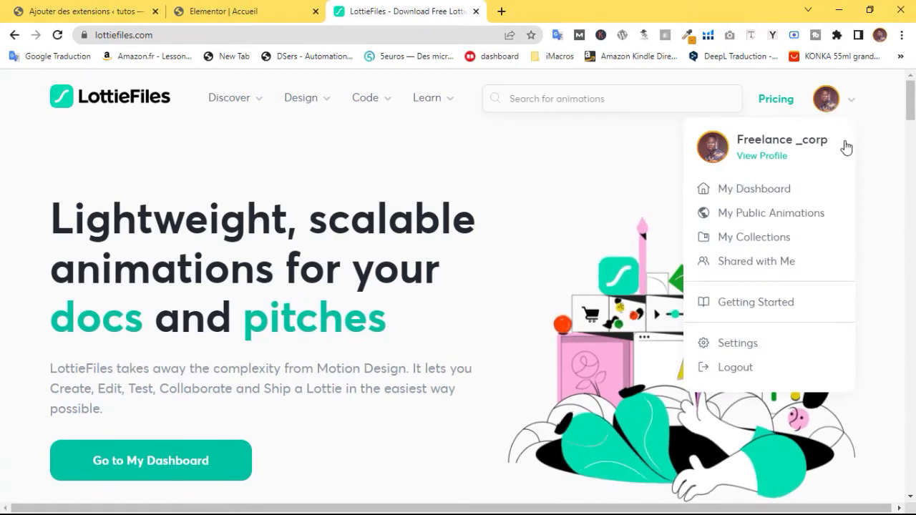
{"action": "mouse_move", "coordinate": [243, 121]}
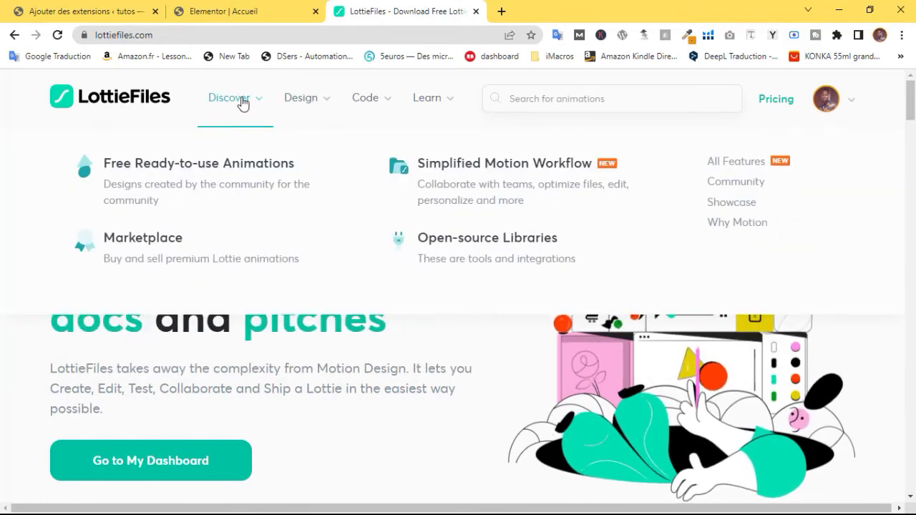
{"action": "left_click", "coordinate": [204, 172]}
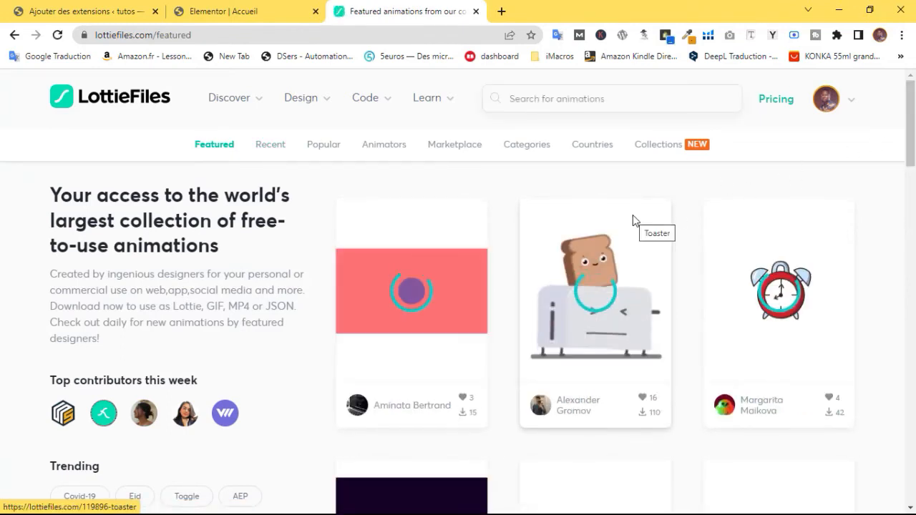
Open the LottieFiles Pricing page in a new browser tab, review the plans, and close it to return to the featured animations
{"action": "right_click", "coordinate": [772, 104]}
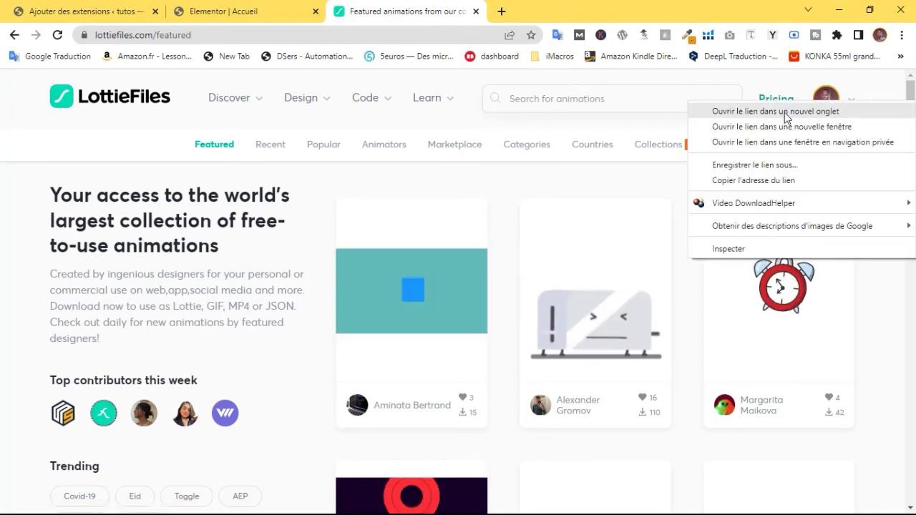
{"action": "left_click", "coordinate": [784, 113]}
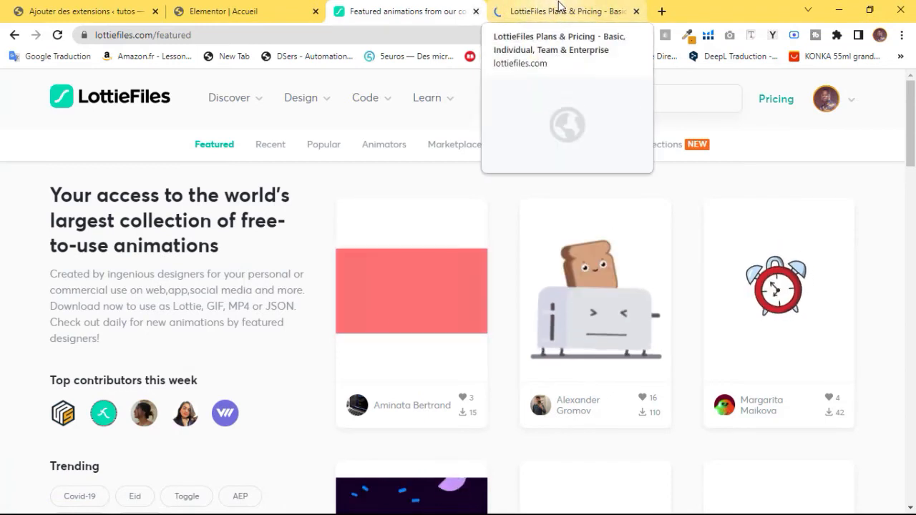
{"action": "left_click", "coordinate": [495, 8]}
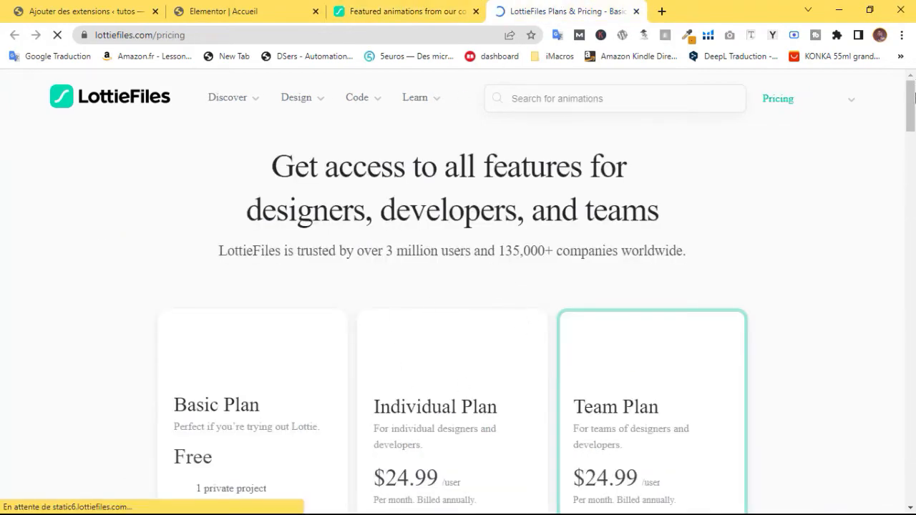
{"action": "scroll", "coordinate": [576, 225], "scroll_direction": "down", "scroll_amount": 3}
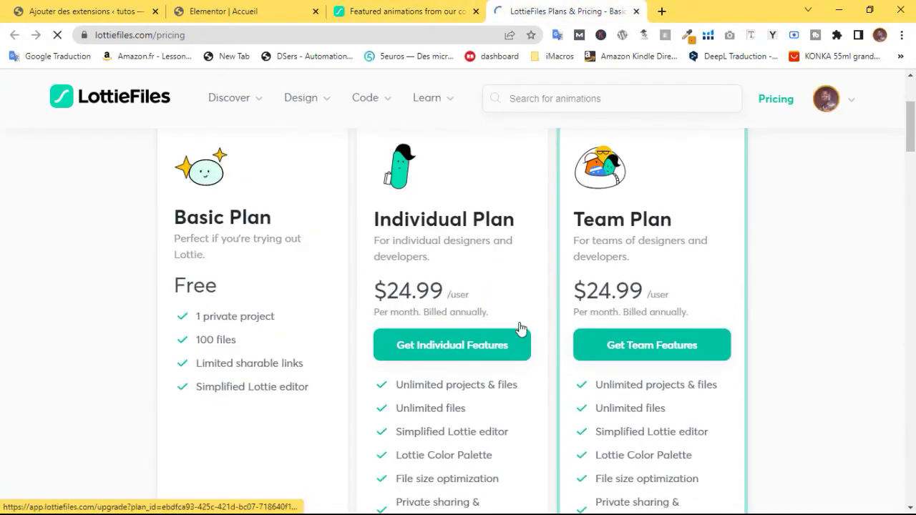
{"action": "left_click", "coordinate": [419, 6]}
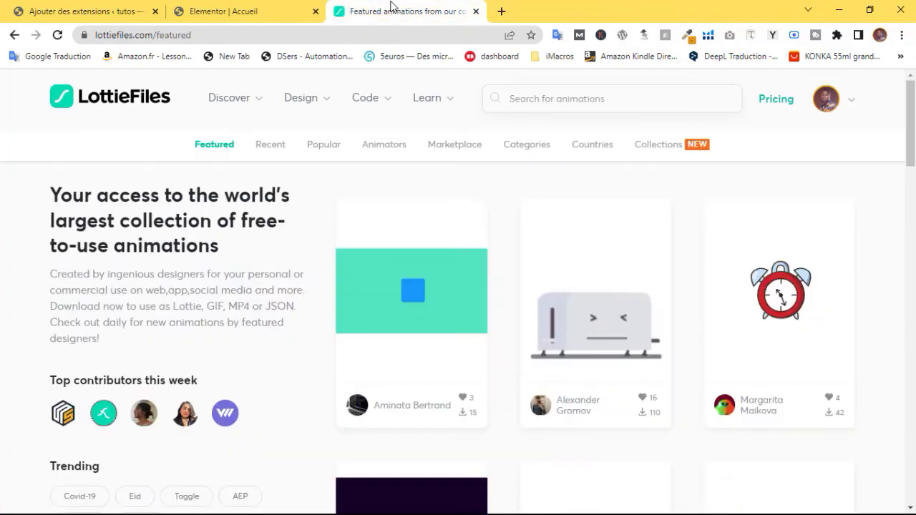
Browse the featured animations and open the "Woman singer in recording studio" animation
{"action": "scroll", "coordinate": [914, 208], "scroll_direction": "down", "scroll_amount": 8}
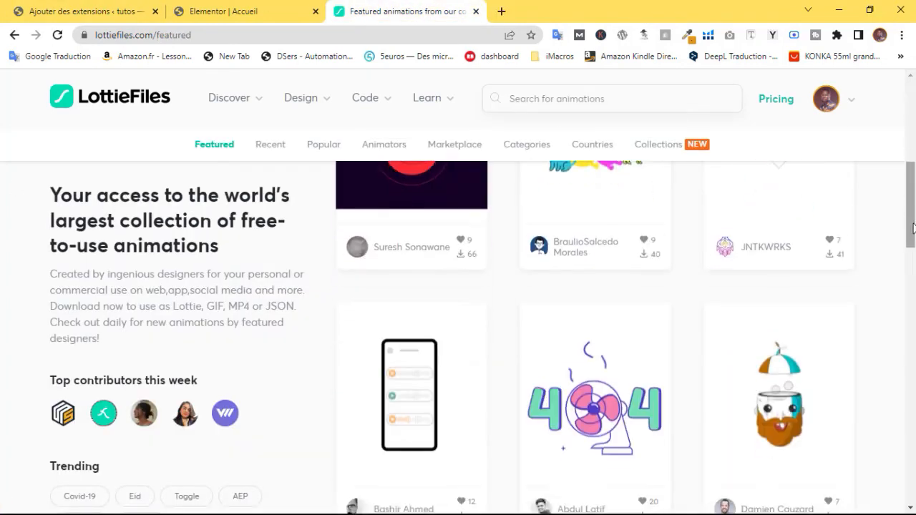
{"action": "scroll", "coordinate": [458, 337], "scroll_direction": "down", "scroll_amount": 10}
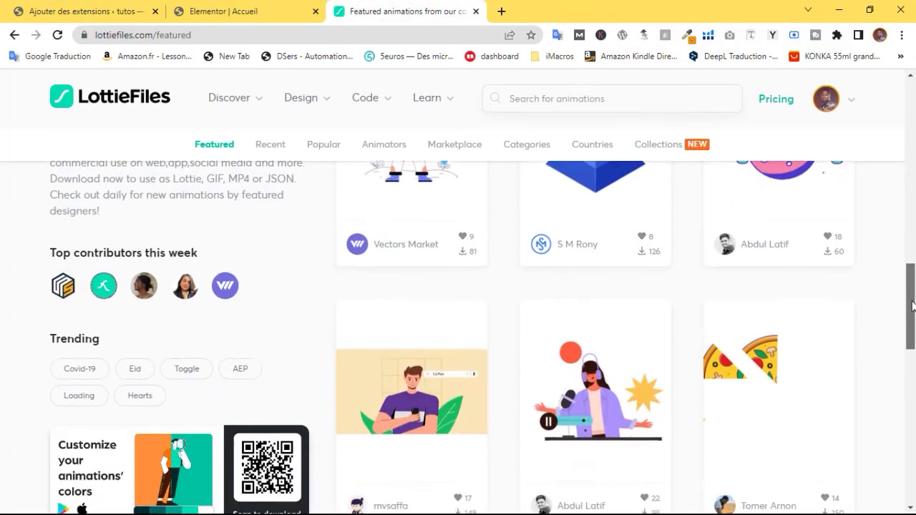
{"action": "scroll", "coordinate": [458, 336], "scroll_direction": "down", "scroll_amount": 2}
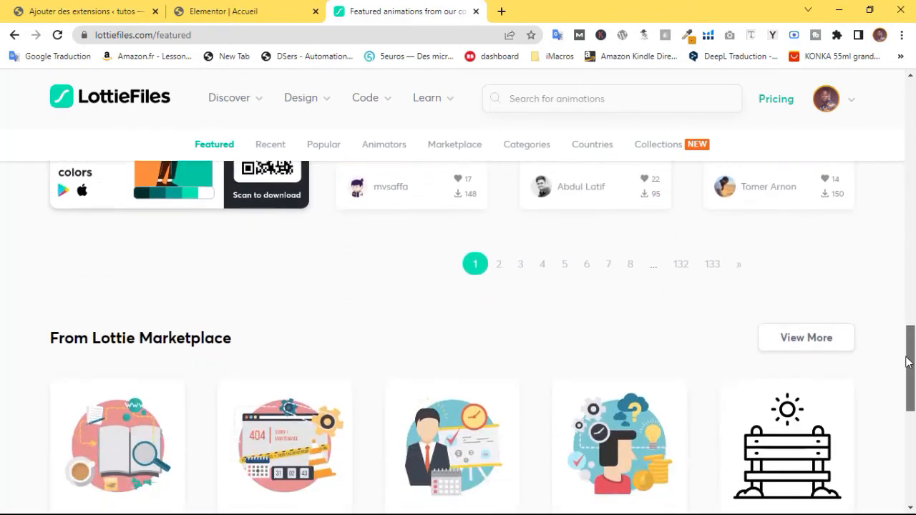
{"action": "scroll", "coordinate": [458, 337], "scroll_direction": "up", "scroll_amount": 3}
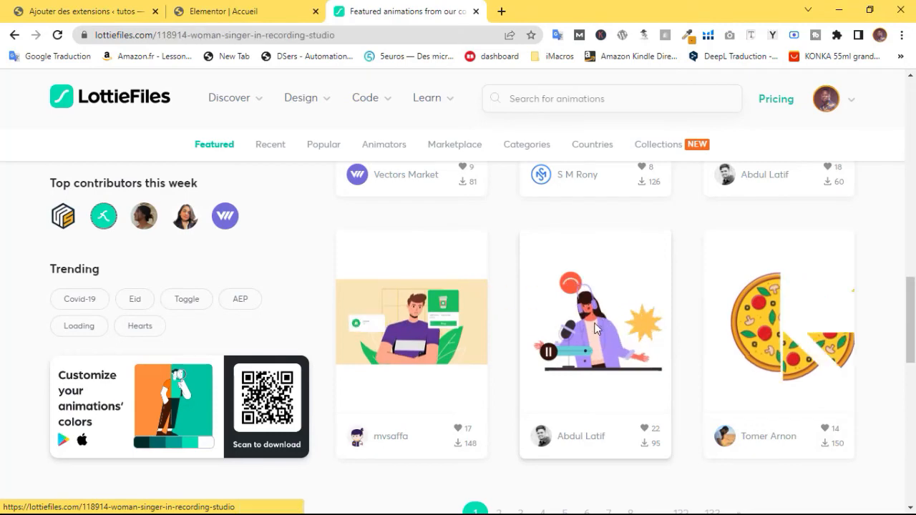
{"action": "left_click", "coordinate": [570, 309]}
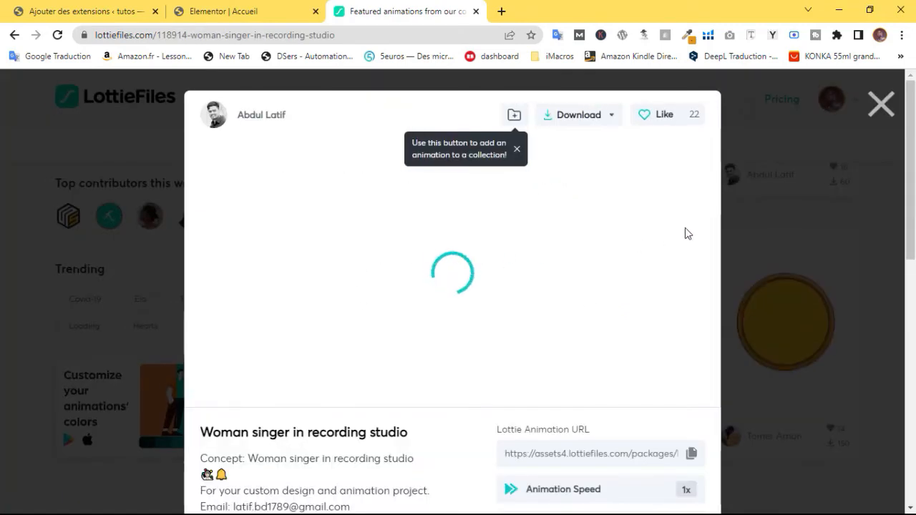
Examine the animation's preview, description and customisation options, including its URL, speed, background color and color palette
{"action": "scroll", "coordinate": [571, 321], "scroll_direction": "down", "scroll_amount": 4}
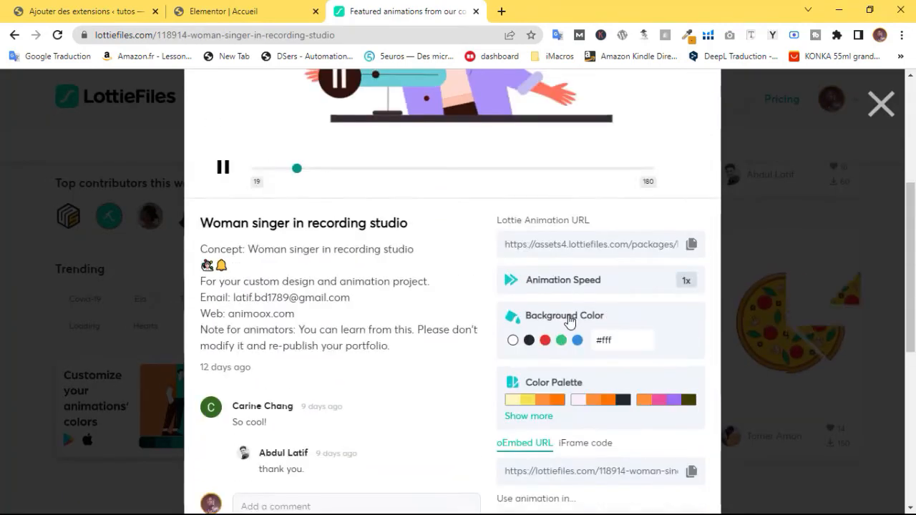
{"action": "scroll", "coordinate": [566, 318], "scroll_direction": "up", "scroll_amount": 3}
{"action": "scroll", "coordinate": [469, 274], "scroll_direction": "up", "scroll_amount": 1}
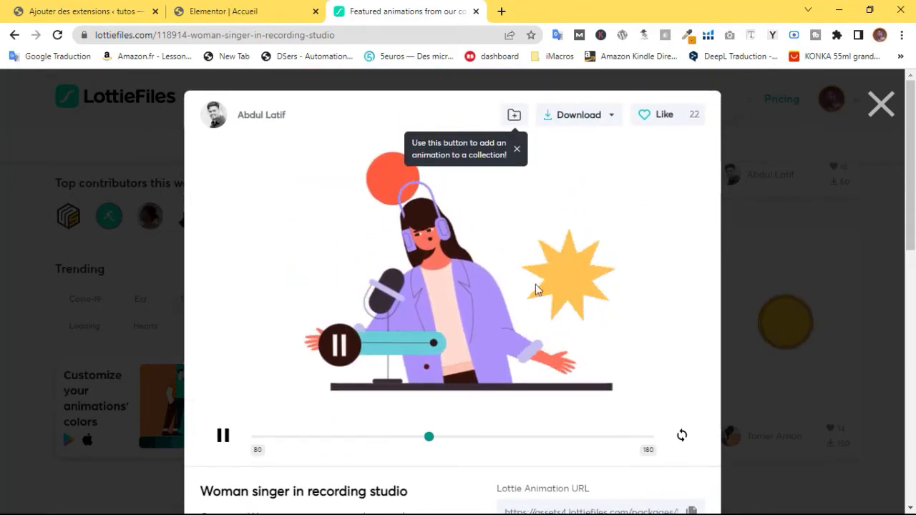
{"action": "scroll", "coordinate": [494, 301], "scroll_direction": "down", "scroll_amount": 4}
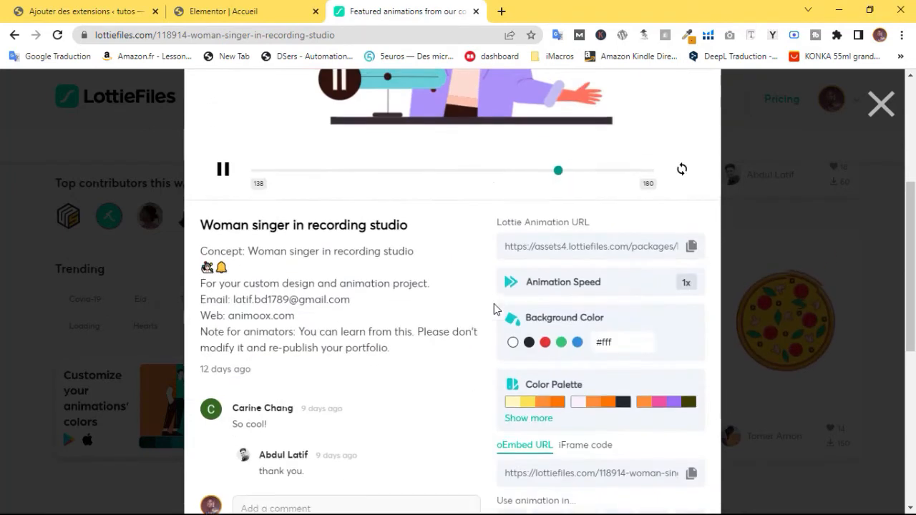
{"action": "scroll", "coordinate": [492, 307], "scroll_direction": "up", "scroll_amount": 3}
{"action": "scroll", "coordinate": [430, 265], "scroll_direction": "up", "scroll_amount": 1}
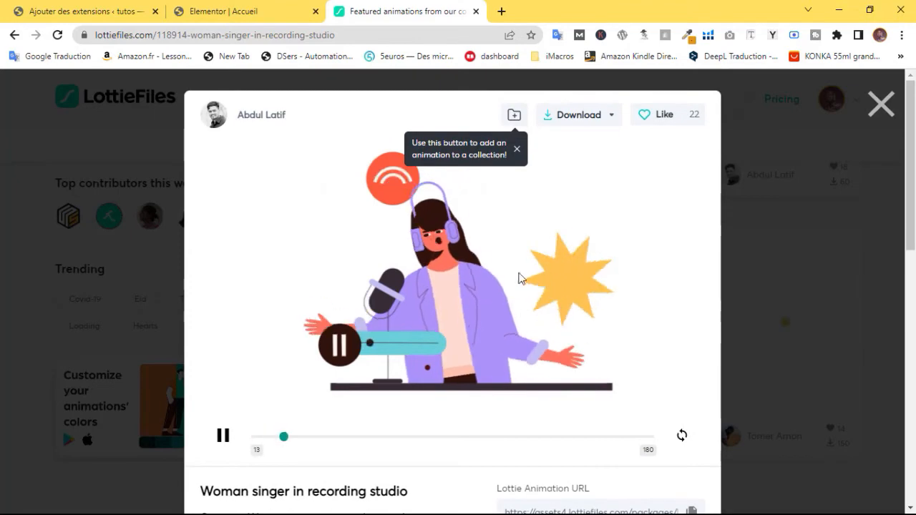
{"action": "scroll", "coordinate": [529, 286], "scroll_direction": "down", "scroll_amount": 7}
{"action": "scroll", "coordinate": [543, 299], "scroll_direction": "up", "scroll_amount": 5}
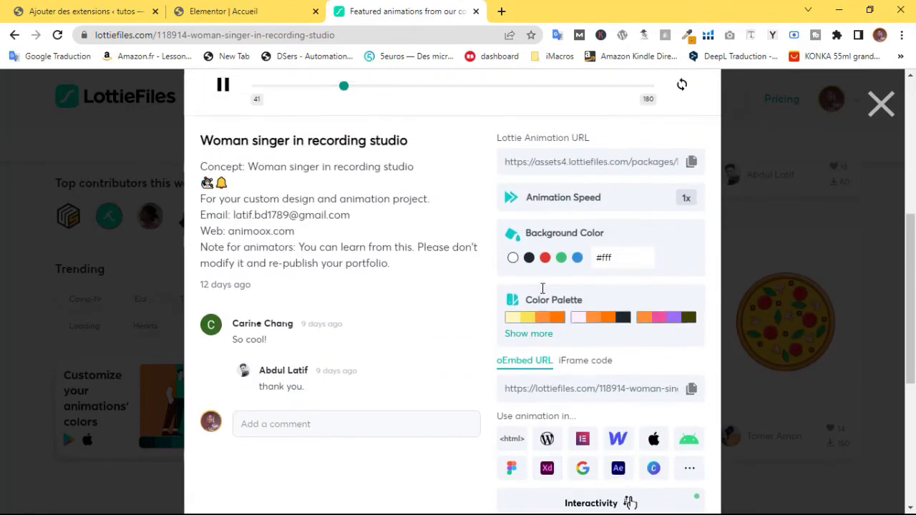
{"action": "scroll", "coordinate": [573, 329], "scroll_direction": "down", "scroll_amount": 2}
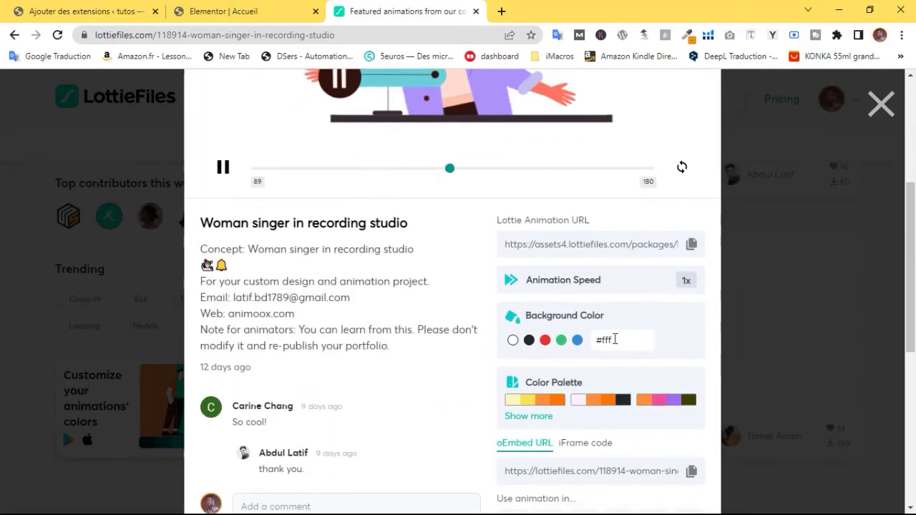
Try the green #38c172 and the black #000000 background colors on the animation and check each in the preview
{"action": "left_click", "coordinate": [562, 341]}
{"action": "scroll", "coordinate": [581, 147], "scroll_direction": "up", "scroll_amount": 3}
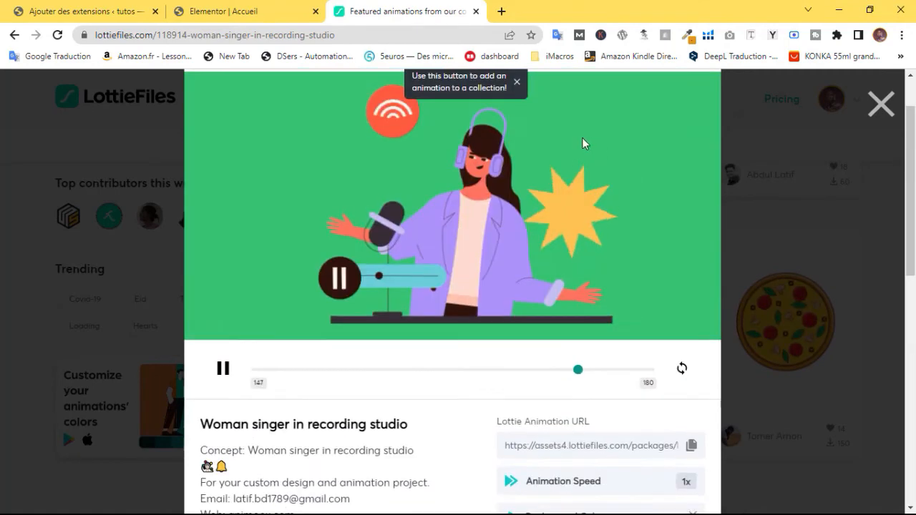
{"action": "scroll", "coordinate": [582, 143], "scroll_direction": "up", "scroll_amount": 1}
{"action": "scroll", "coordinate": [531, 317], "scroll_direction": "down", "scroll_amount": 4}
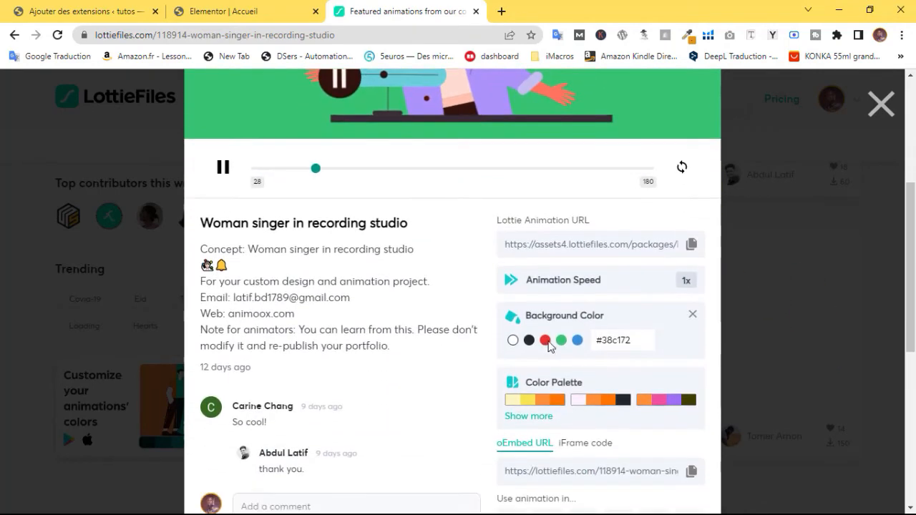
{"action": "left_click", "coordinate": [529, 341]}
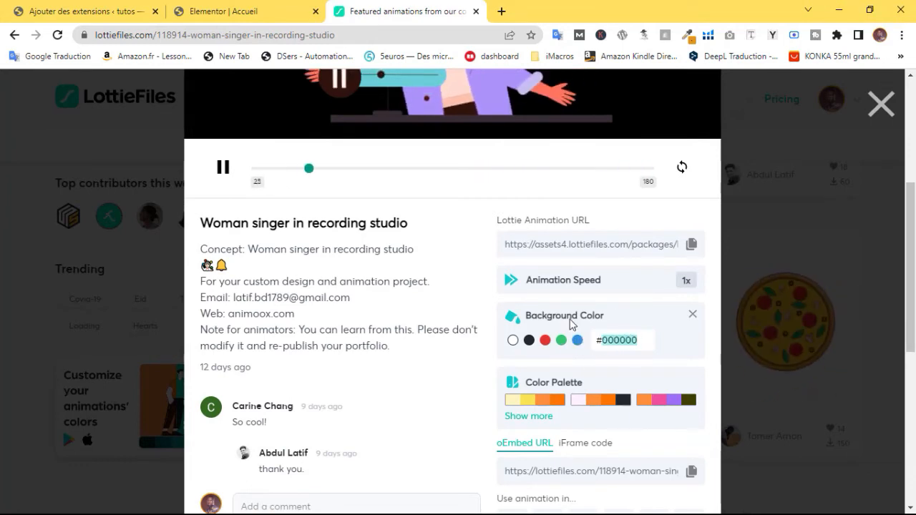
{"action": "scroll", "coordinate": [537, 344], "scroll_direction": "up", "scroll_amount": 4}
{"action": "scroll", "coordinate": [479, 311], "scroll_direction": "down", "scroll_amount": 3}
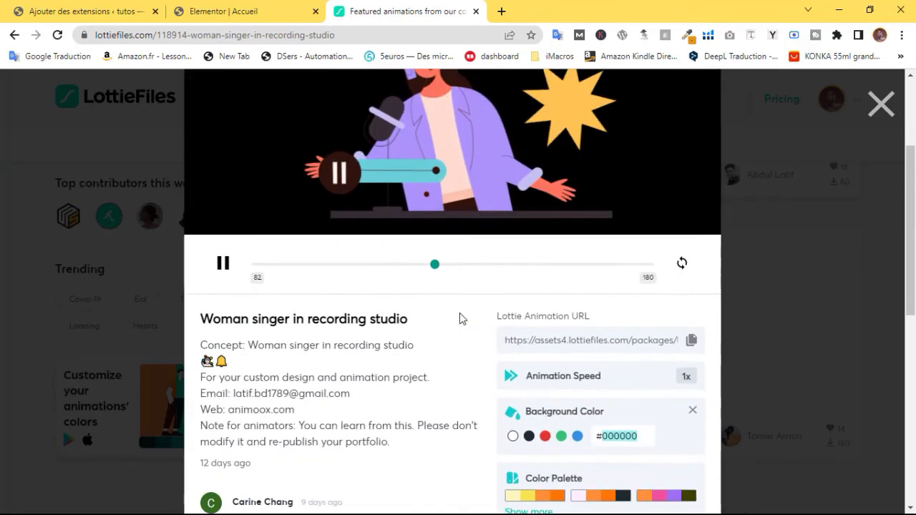
{"action": "scroll", "coordinate": [461, 319], "scroll_direction": "down", "scroll_amount": 3}
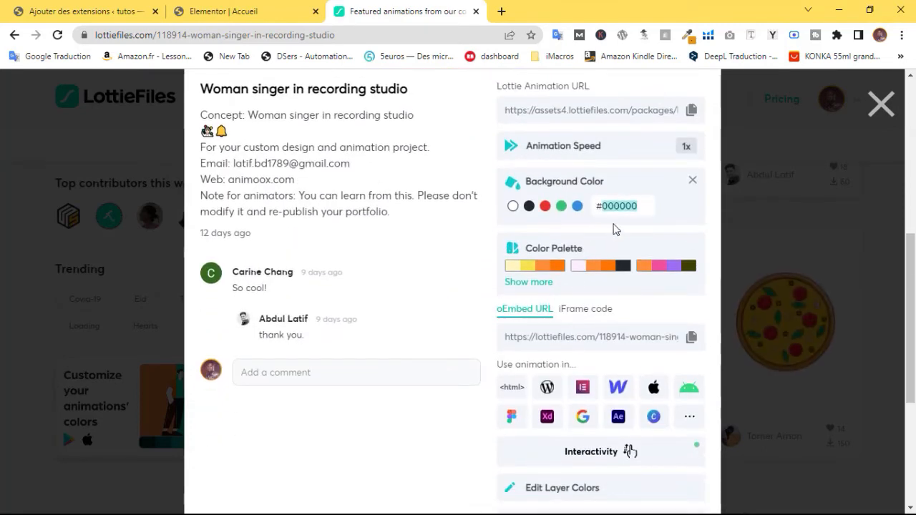
Switch the animation's background to white and make it transparent with #ffffff00, checking the preview
{"action": "left_click", "coordinate": [515, 208]}
{"action": "scroll", "coordinate": [533, 458], "scroll_direction": "up", "scroll_amount": 4}
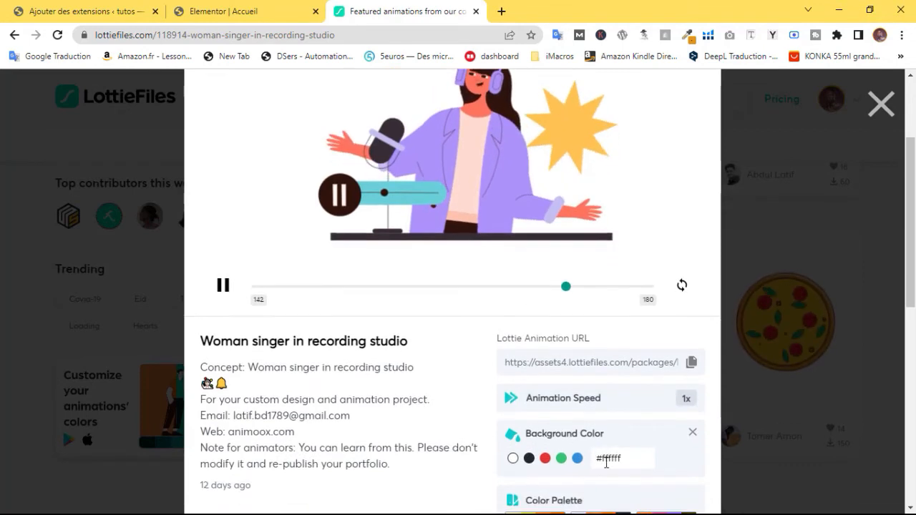
{"action": "scroll", "coordinate": [639, 413], "scroll_direction": "down", "scroll_amount": 1}
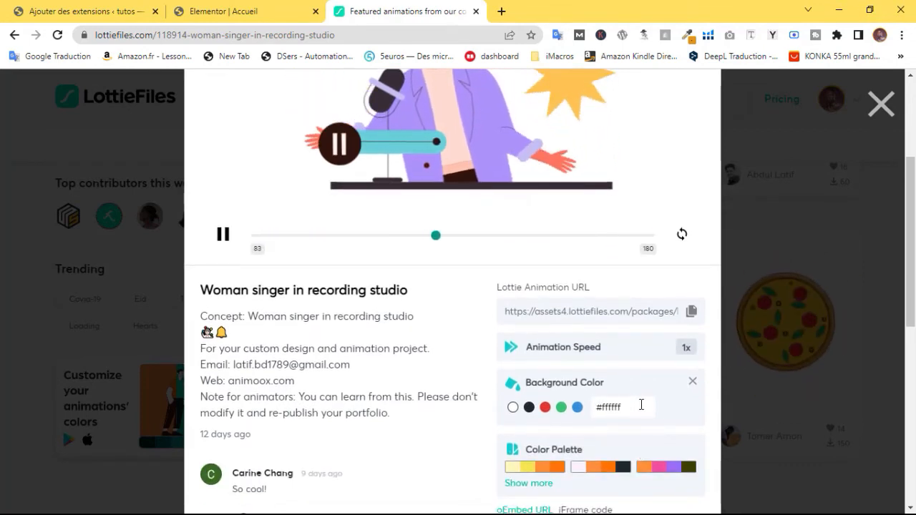
{"action": "type", "text": "00"}
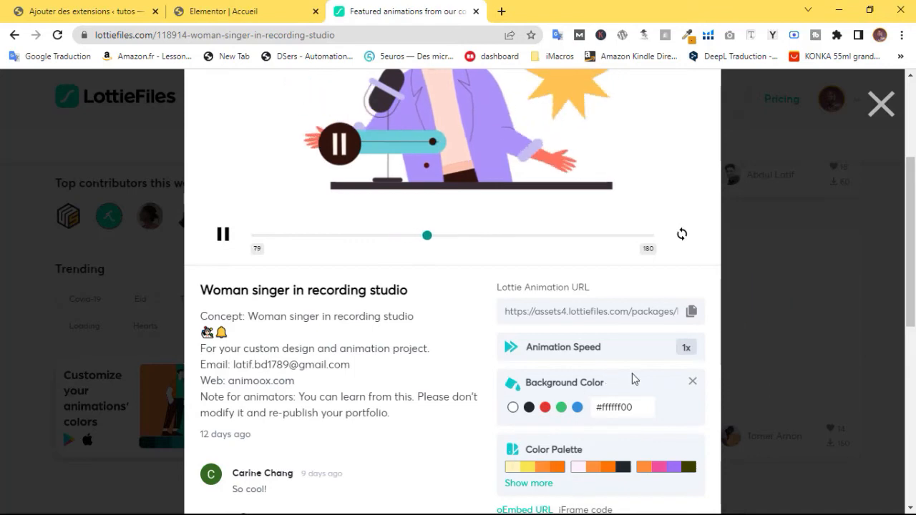
{"action": "scroll", "coordinate": [518, 348], "scroll_direction": "up", "scroll_amount": 3}
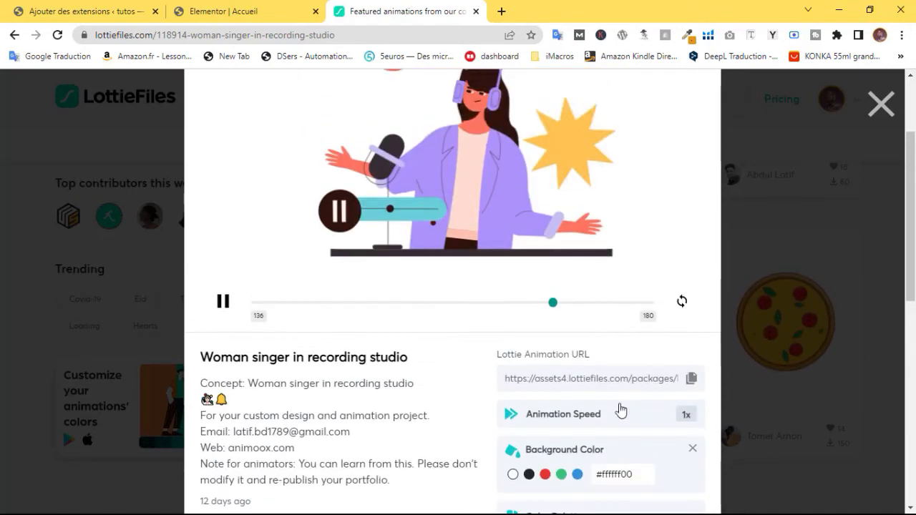
{"action": "scroll", "coordinate": [519, 348], "scroll_direction": "down", "scroll_amount": 2}
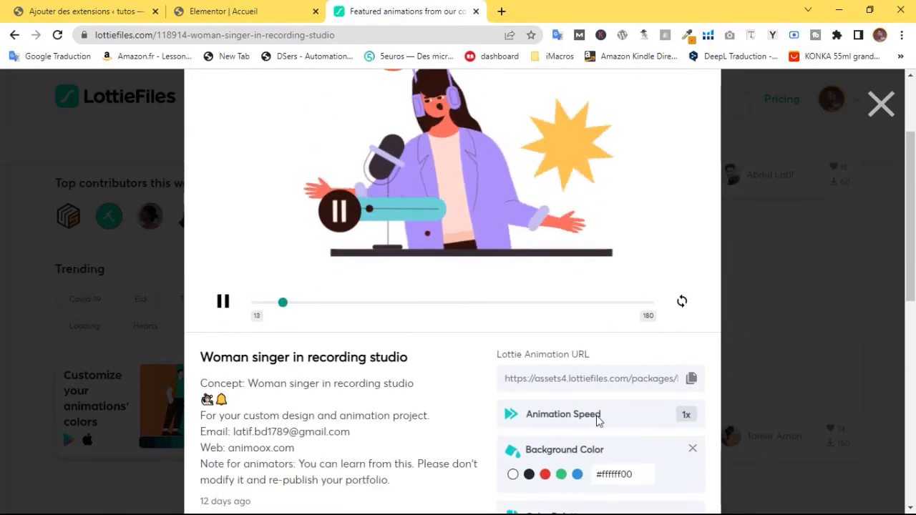
Try the green background on the animation with full transparency, #38c17200, and check the preview
{"action": "left_click", "coordinate": [563, 473]}
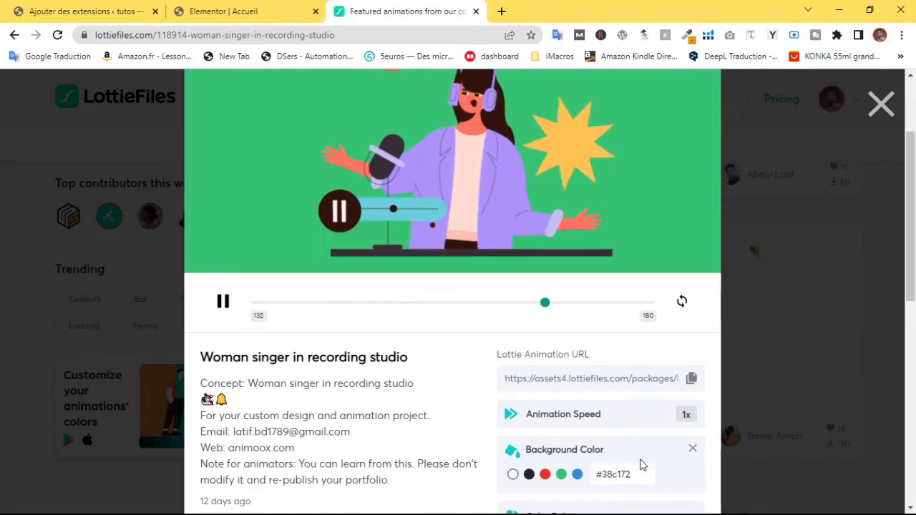
{"action": "type", "text": "00"}
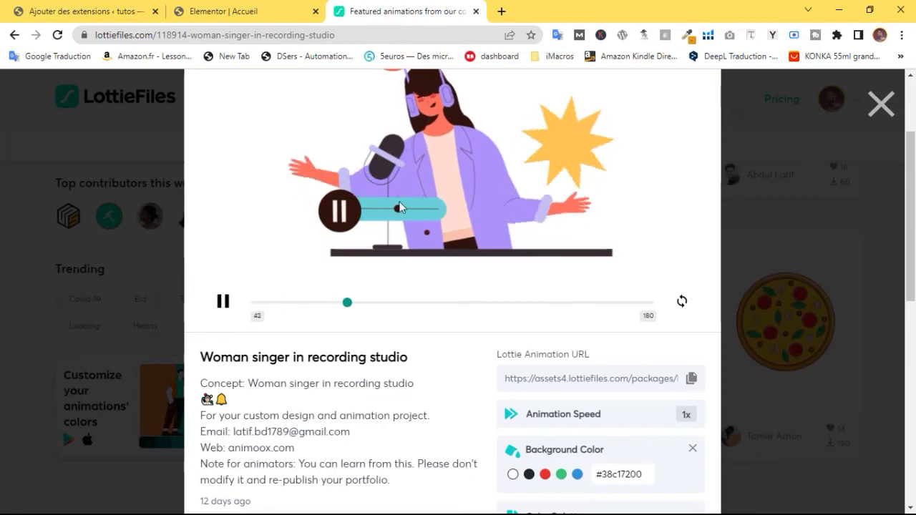
{"action": "scroll", "coordinate": [436, 218], "scroll_direction": "up", "scroll_amount": 2}
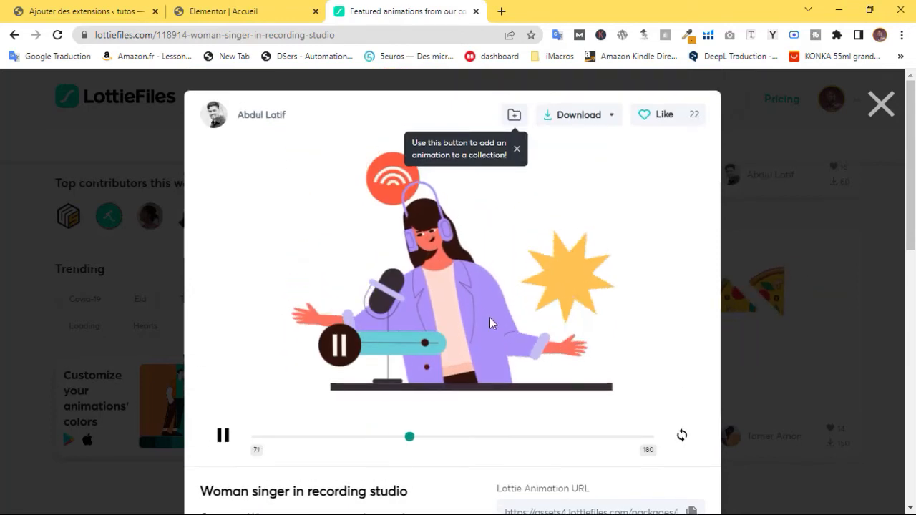
{"action": "scroll", "coordinate": [563, 327], "scroll_direction": "down", "scroll_amount": 2}
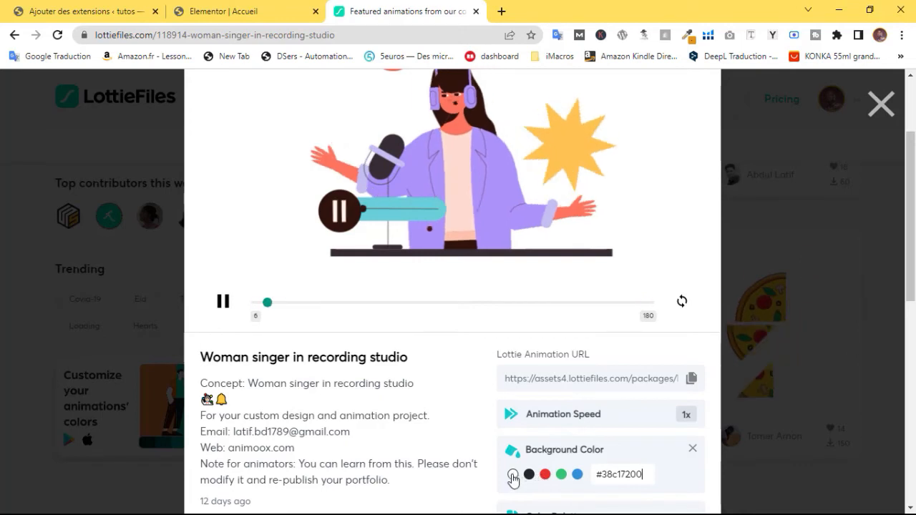
Dismiss the tip about adding to a collection and set the animation's background color to transparent white, #ffffff00
{"action": "left_click", "coordinate": [513, 474]}
{"action": "scroll", "coordinate": [520, 354], "scroll_direction": "up", "scroll_amount": 2}
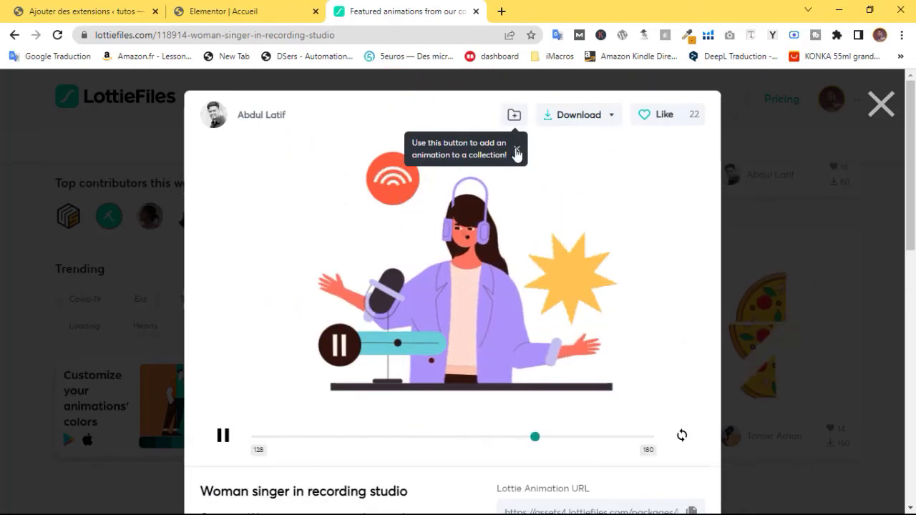
{"action": "left_click", "coordinate": [517, 148]}
{"action": "scroll", "coordinate": [607, 356], "scroll_direction": "down", "scroll_amount": 4}
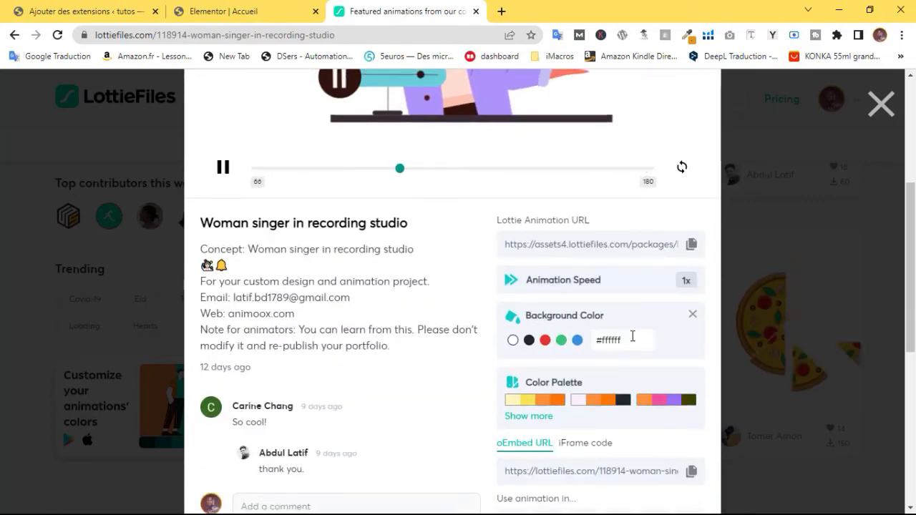
{"action": "type", "text": "00"}
Show the full list of preset color palettes and browse through them beside the animation preview
{"action": "scroll", "coordinate": [524, 282], "scroll_direction": "down", "scroll_amount": 2}
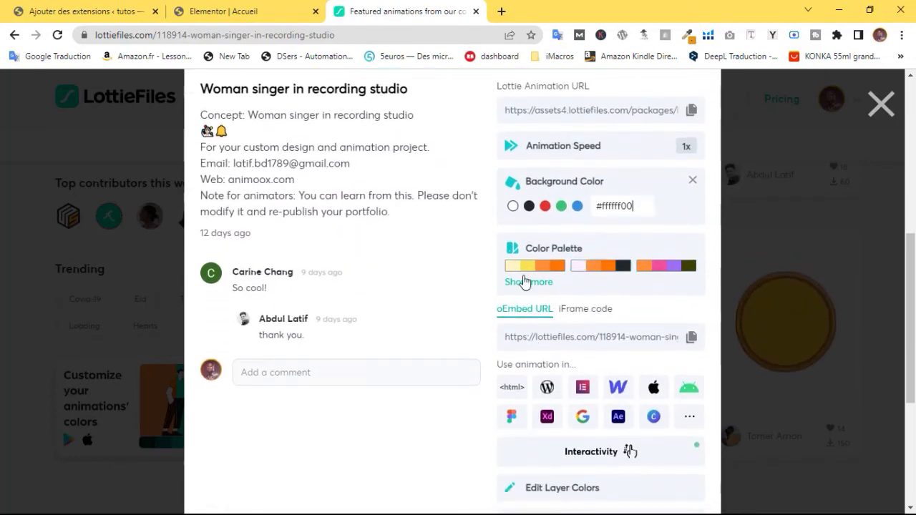
{"action": "left_click", "coordinate": [521, 283]}
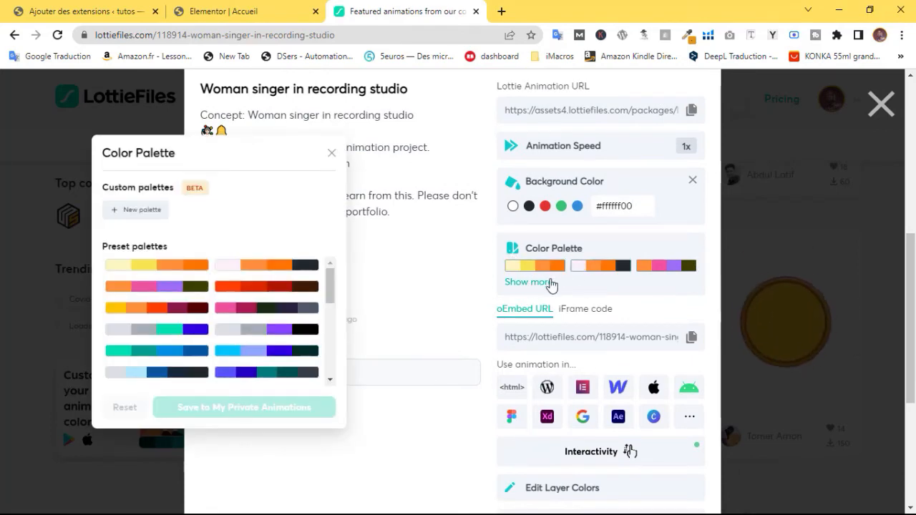
{"action": "scroll", "coordinate": [413, 189], "scroll_direction": "up", "scroll_amount": 5}
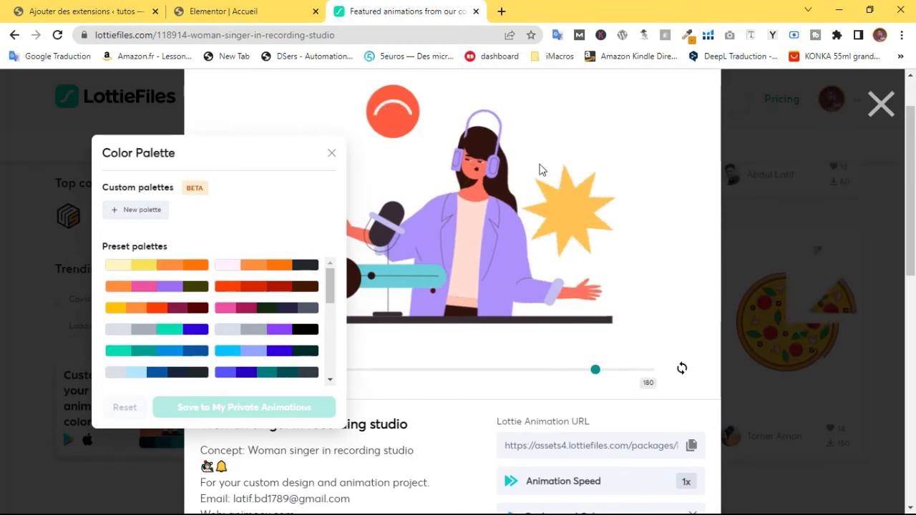
{"action": "scroll", "coordinate": [479, 194], "scroll_direction": "down", "scroll_amount": 4}
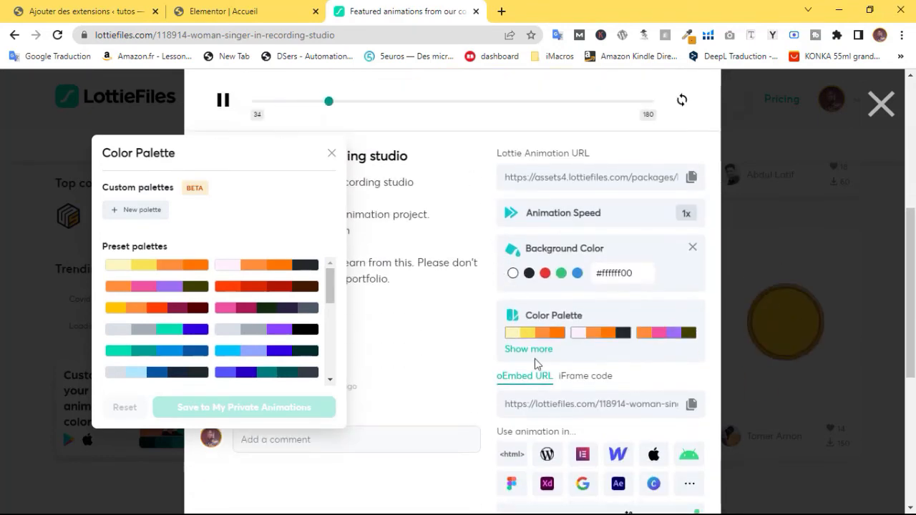
{"action": "scroll", "coordinate": [468, 222], "scroll_direction": "up", "scroll_amount": 4}
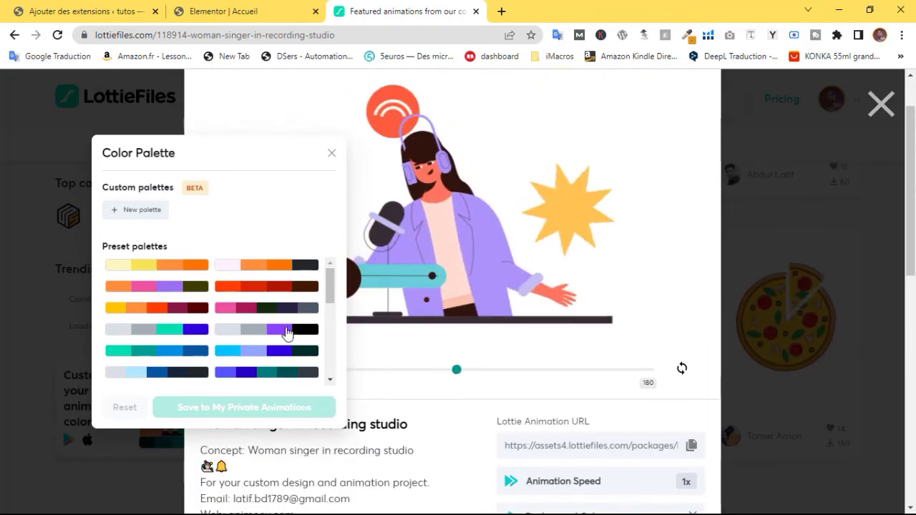
{"action": "scroll", "coordinate": [287, 343], "scroll_direction": "down", "scroll_amount": 5}
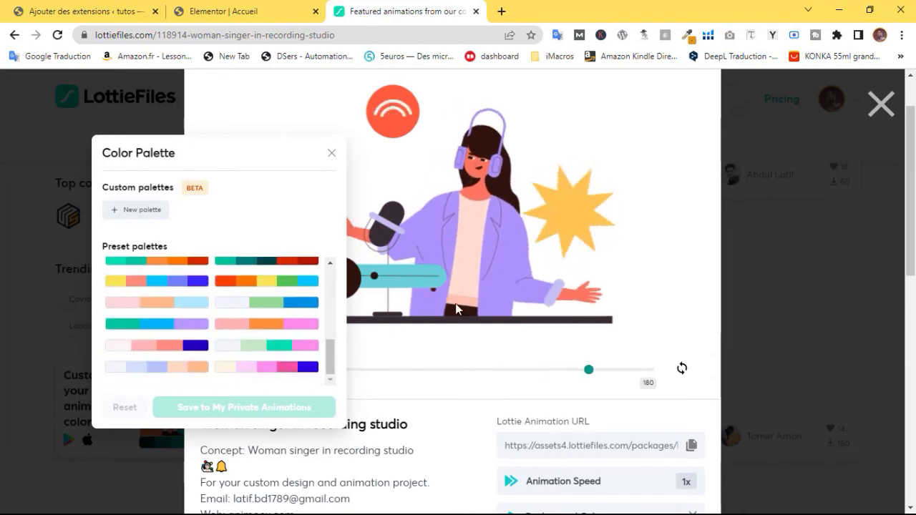
{"action": "scroll", "coordinate": [258, 325], "scroll_direction": "up", "scroll_amount": 5}
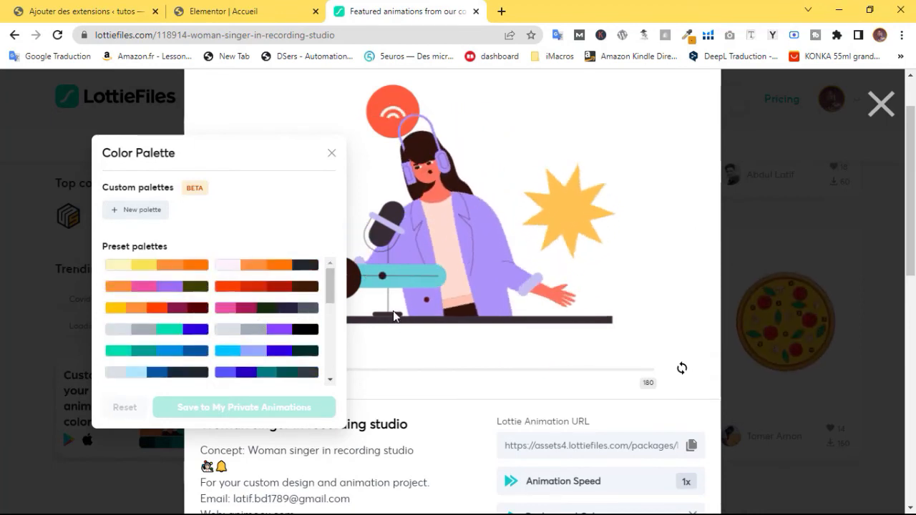
Try the preset palette of bright blue, periwinkle, indigo and dark green on the animation, reset its colors and close the palette list
{"action": "left_click", "coordinate": [271, 350]}
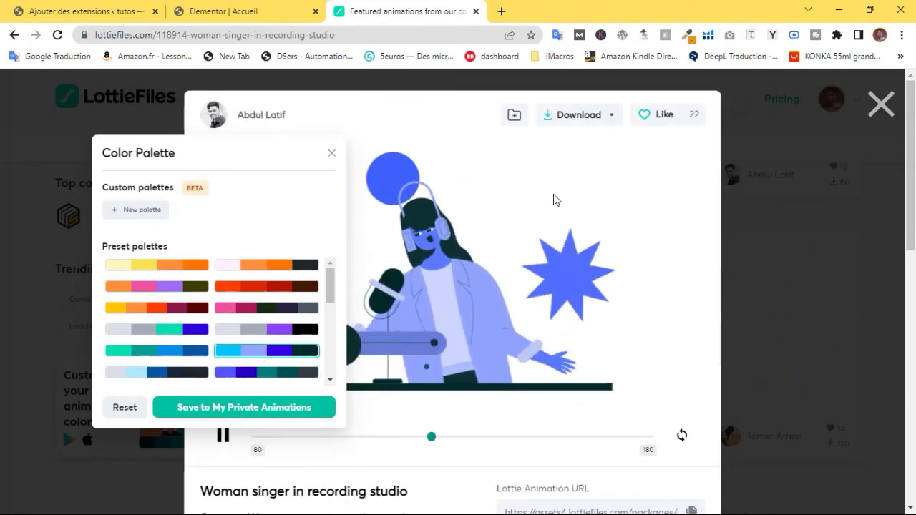
{"action": "scroll", "coordinate": [524, 330], "scroll_direction": "down", "scroll_amount": 3}
{"action": "scroll", "coordinate": [525, 330], "scroll_direction": "down", "scroll_amount": 1}
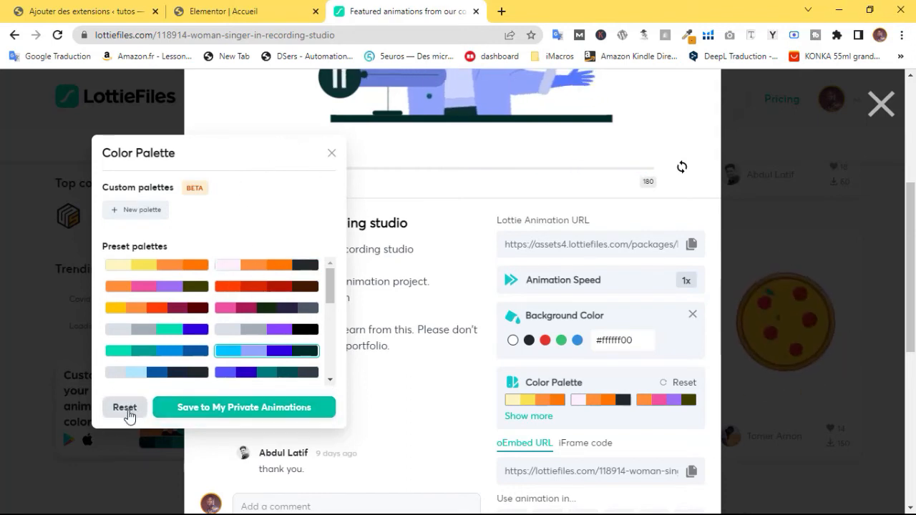
{"action": "left_click", "coordinate": [126, 409]}
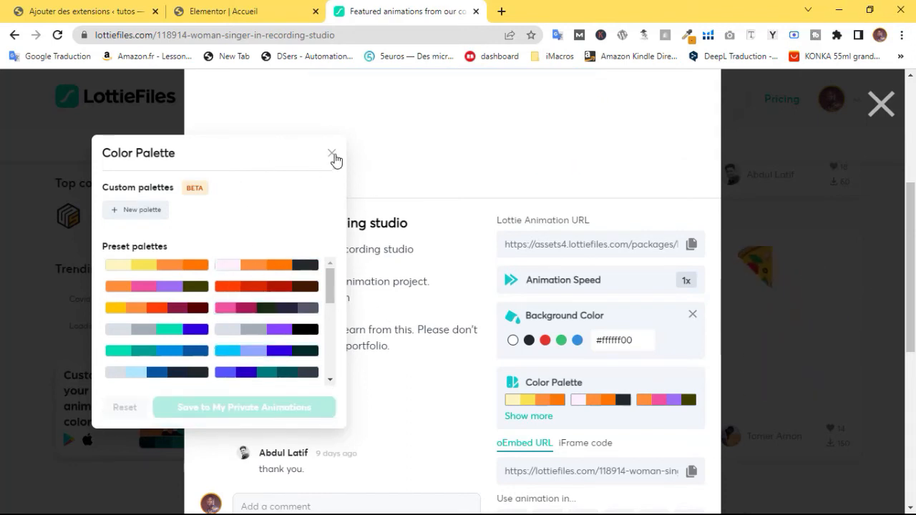
{"action": "scroll", "coordinate": [334, 156], "scroll_direction": "down", "scroll_amount": 1}
{"action": "left_click", "coordinate": [332, 154]}
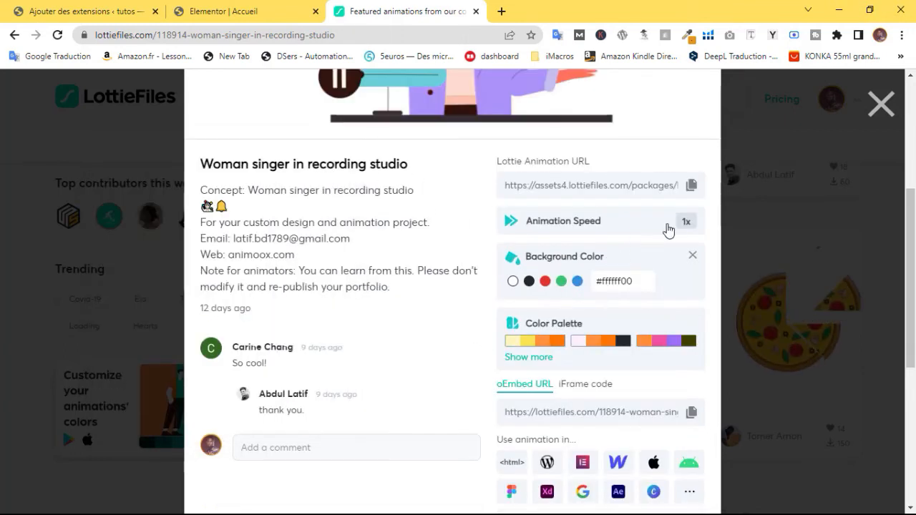
Try the animation speeds 1.5x, 2x and 2.5x while watching the preview, and return the speed to 1x
{"action": "scroll", "coordinate": [686, 228], "scroll_direction": "up", "scroll_amount": 1}
{"action": "left_click", "coordinate": [683, 282]}
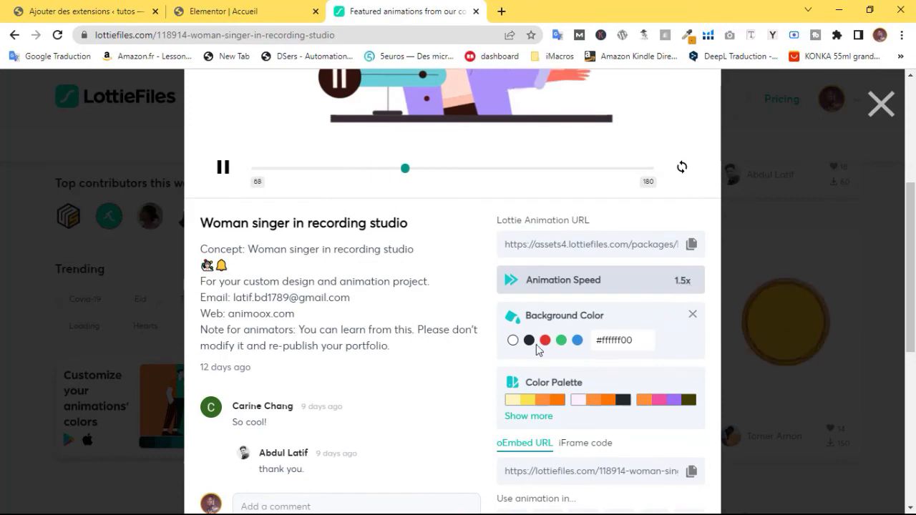
{"action": "left_click", "coordinate": [683, 279]}
{"action": "scroll", "coordinate": [515, 348], "scroll_direction": "up", "scroll_amount": 3}
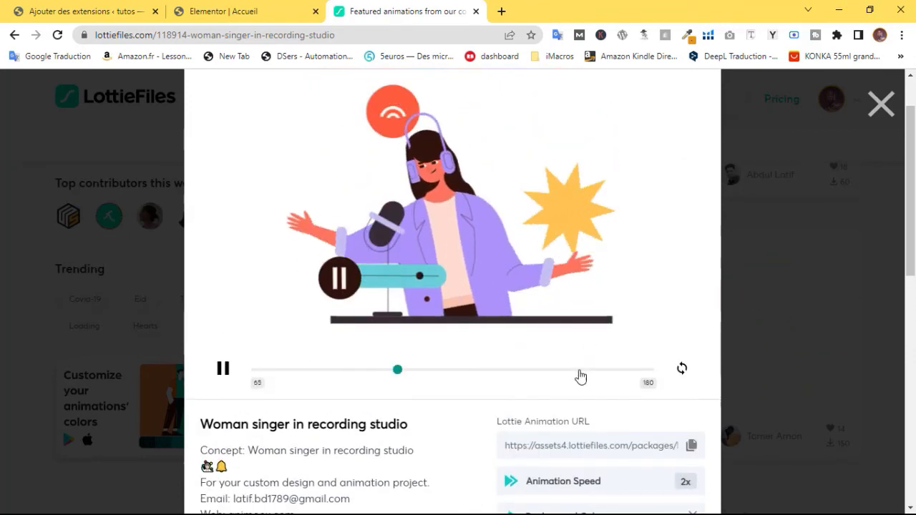
{"action": "left_click", "coordinate": [676, 479]}
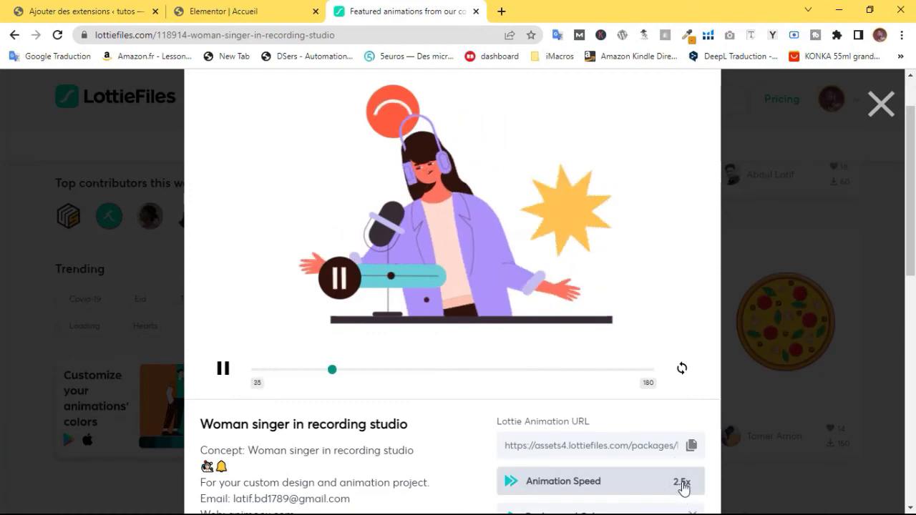
{"action": "left_click", "coordinate": [687, 490]}
{"action": "scroll", "coordinate": [637, 401], "scroll_direction": "down", "scroll_amount": 3}
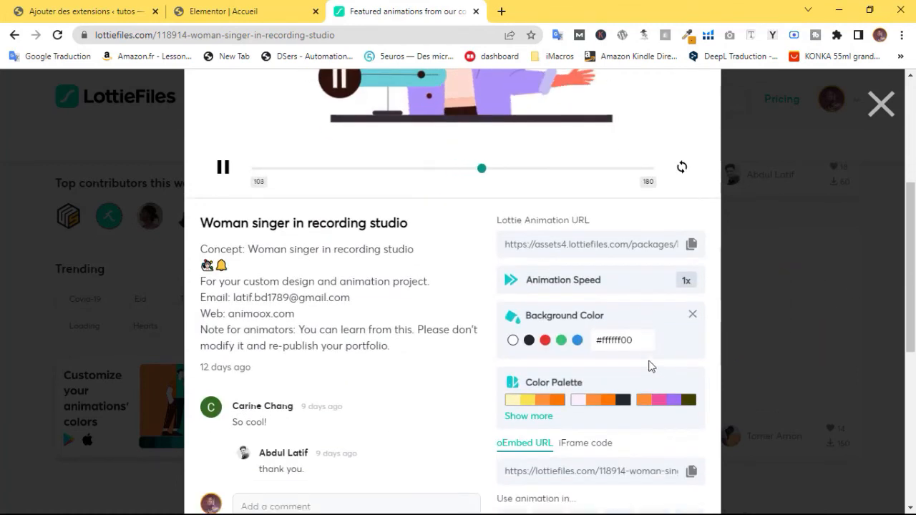
Review the animation's sharing options and copy its Lottie Animation URL
{"action": "scroll", "coordinate": [651, 366], "scroll_direction": "down", "scroll_amount": 2}
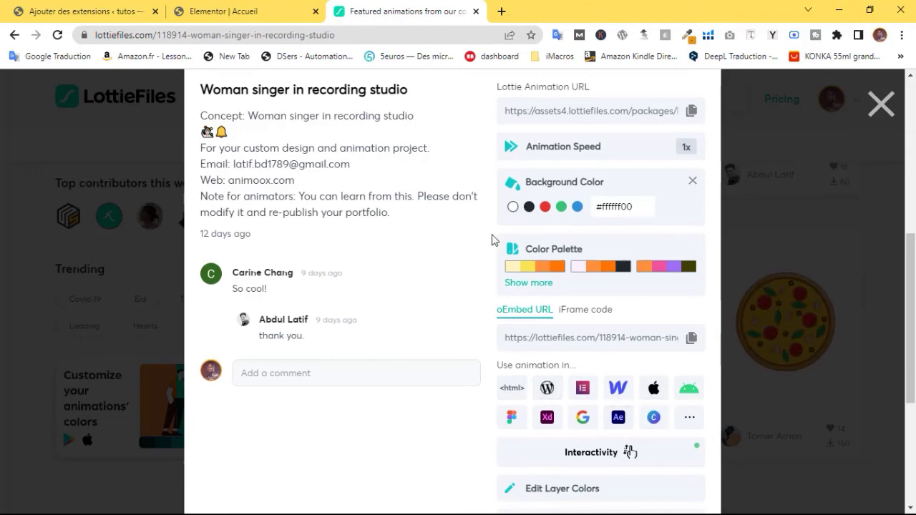
{"action": "scroll", "coordinate": [486, 238], "scroll_direction": "up", "scroll_amount": 5}
{"action": "scroll", "coordinate": [517, 391], "scroll_direction": "down", "scroll_amount": 5}
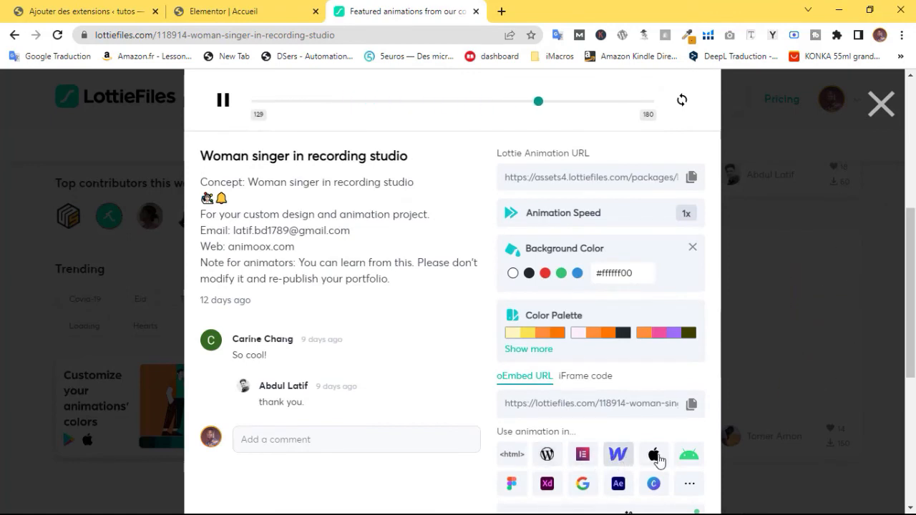
{"action": "scroll", "coordinate": [423, 327], "scroll_direction": "up", "scroll_amount": 5}
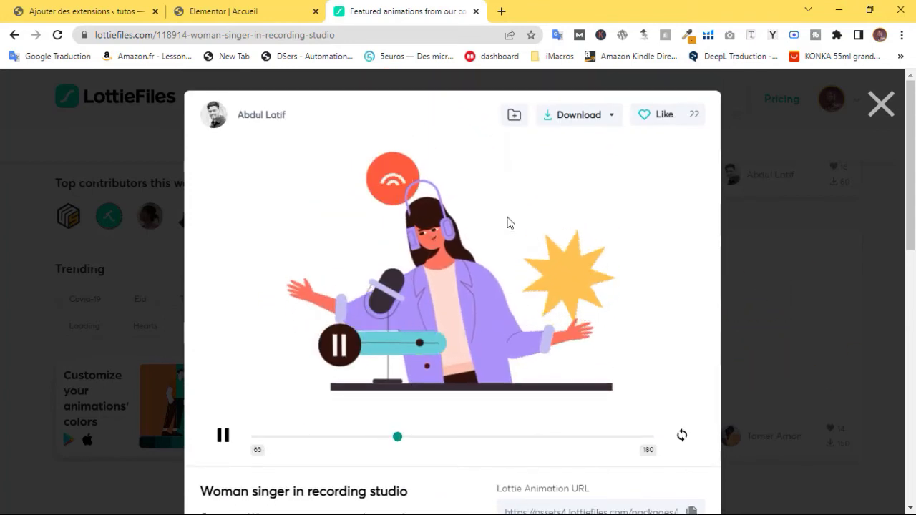
{"action": "scroll", "coordinate": [622, 280], "scroll_direction": "down", "scroll_amount": 4}
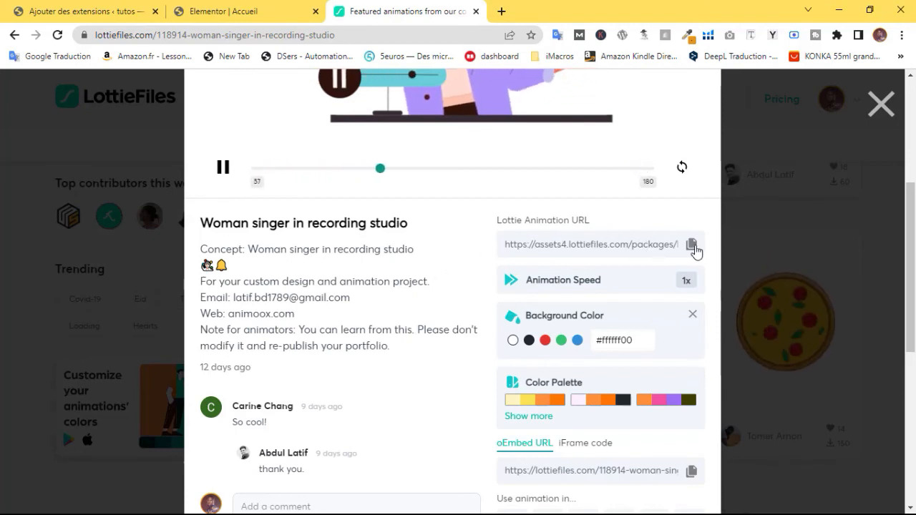
{"action": "scroll", "coordinate": [601, 244], "scroll_direction": "up", "scroll_amount": 2}
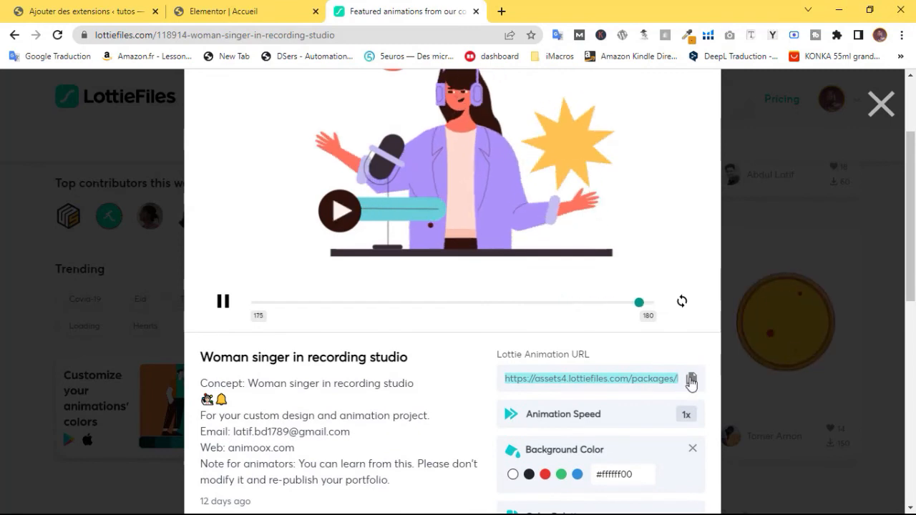
{"action": "left_click", "coordinate": [690, 380]}
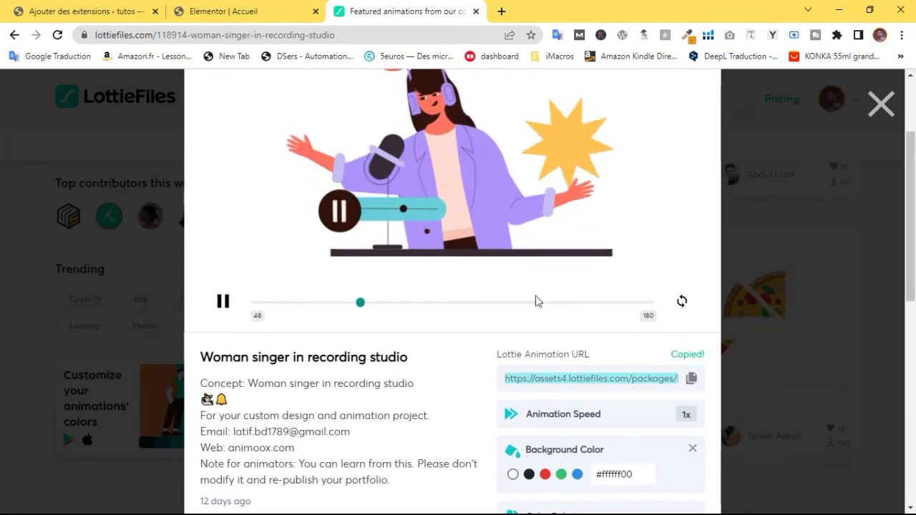
Switch to the Elementor editor and check the Lottie widget's file source choices, keeping External URL
{"action": "left_click", "coordinate": [222, 10]}
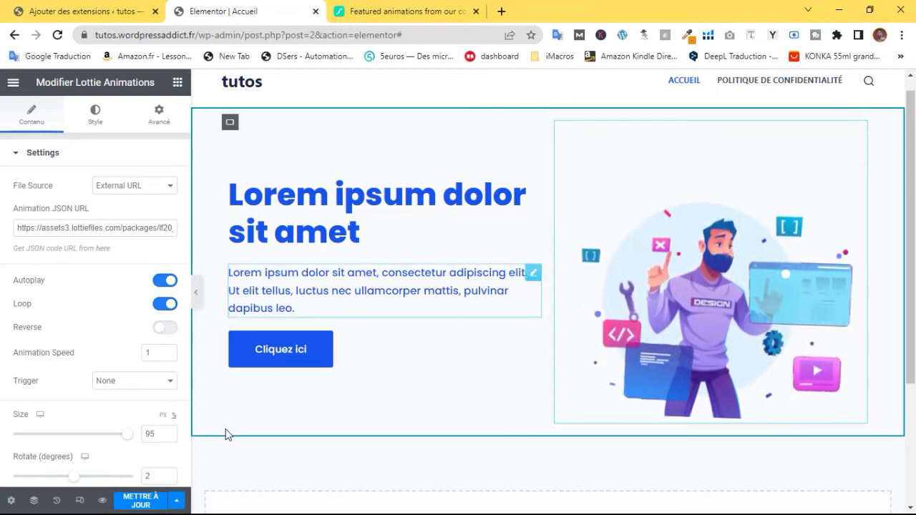
{"action": "left_click", "coordinate": [120, 190]}
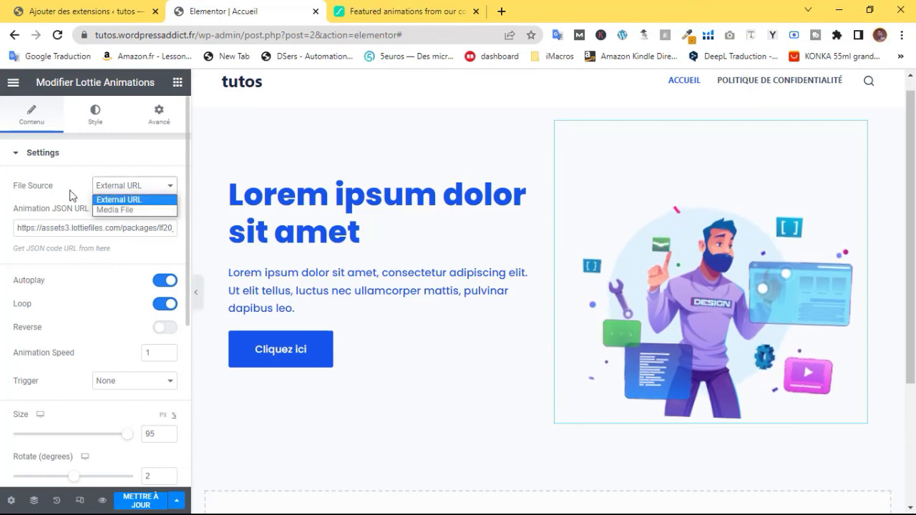
{"action": "left_click", "coordinate": [124, 188]}
{"action": "left_click", "coordinate": [129, 187]}
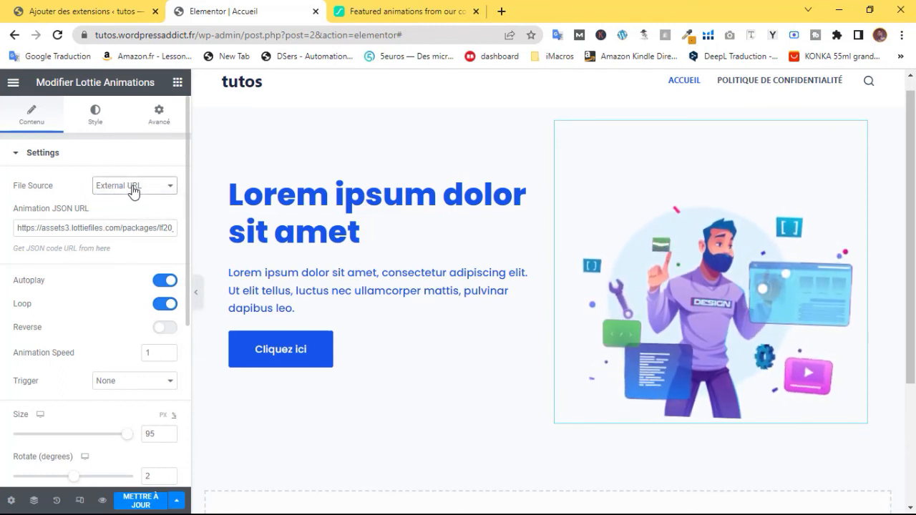
{"action": "left_click", "coordinate": [134, 190]}
{"action": "left_click", "coordinate": [134, 190]}
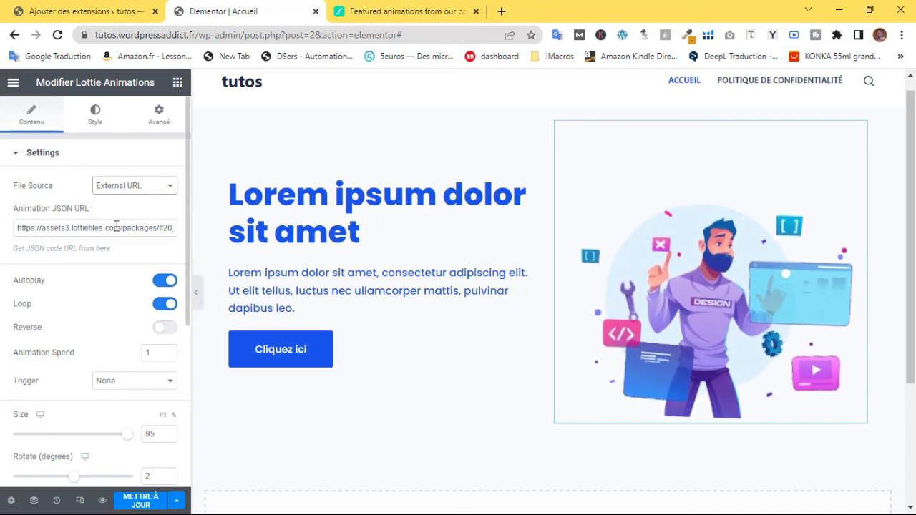
Replace the Lottie widget's Animation JSON URL with the copied LottieFiles URL
{"action": "left_click_drag", "start_coordinate": [131, 227], "coordinate": [63, 223]}
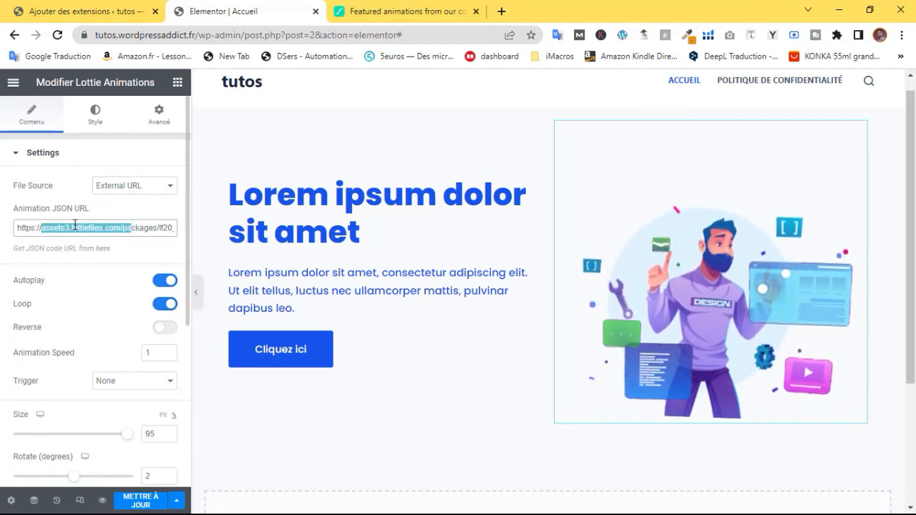
{"action": "triple_click", "coordinate": [88, 229]}
{"action": "key", "text": "BackSpace"}
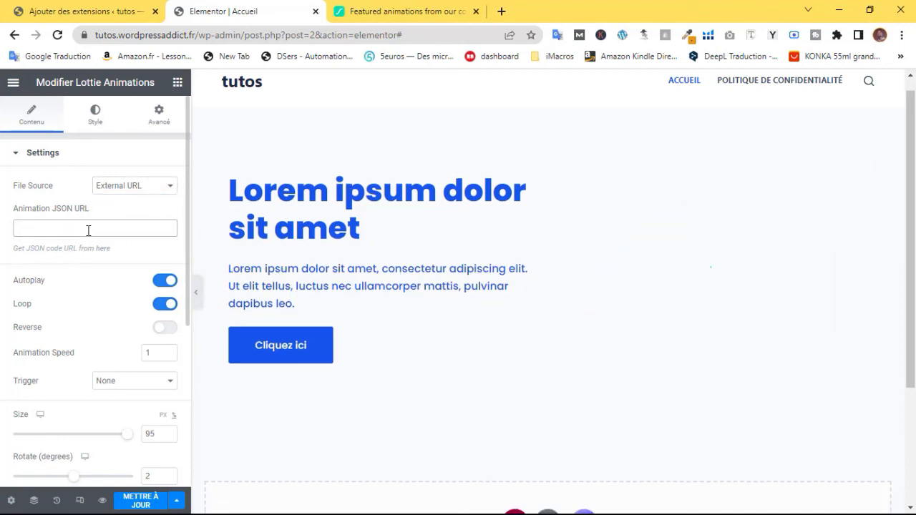
{"action": "key", "text": "ctrl+v"}
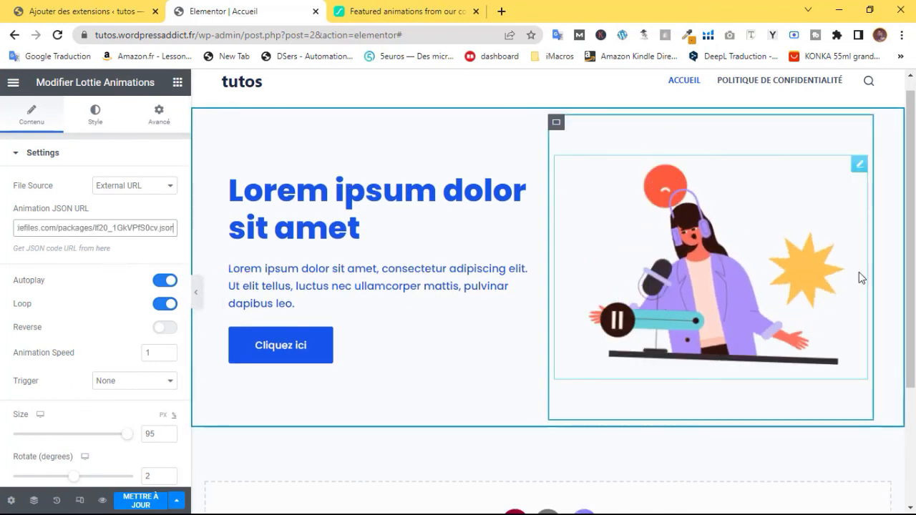
Compare the inserted animation with the original on the LottieFiles page and return to the Elementor editor
{"action": "left_click", "coordinate": [403, 11]}
{"action": "scroll", "coordinate": [525, 171], "scroll_direction": "up", "scroll_amount": 2}
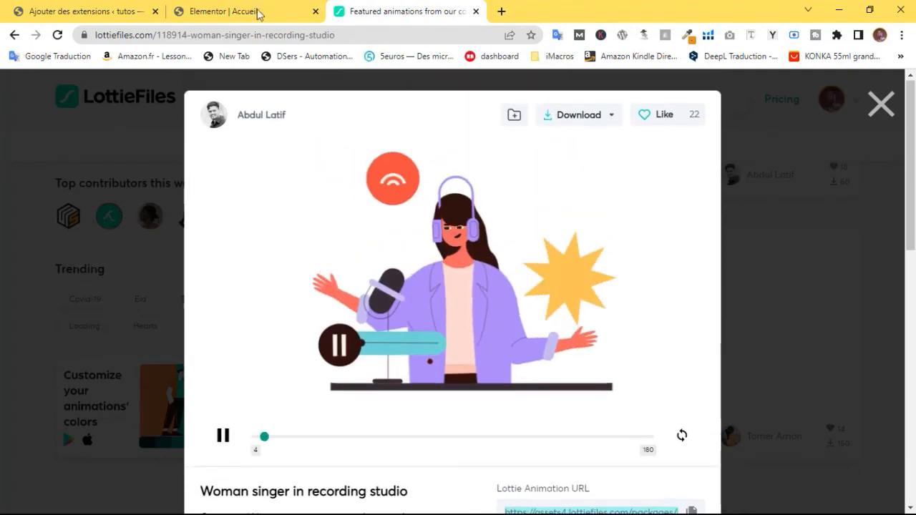
{"action": "left_click", "coordinate": [256, 12]}
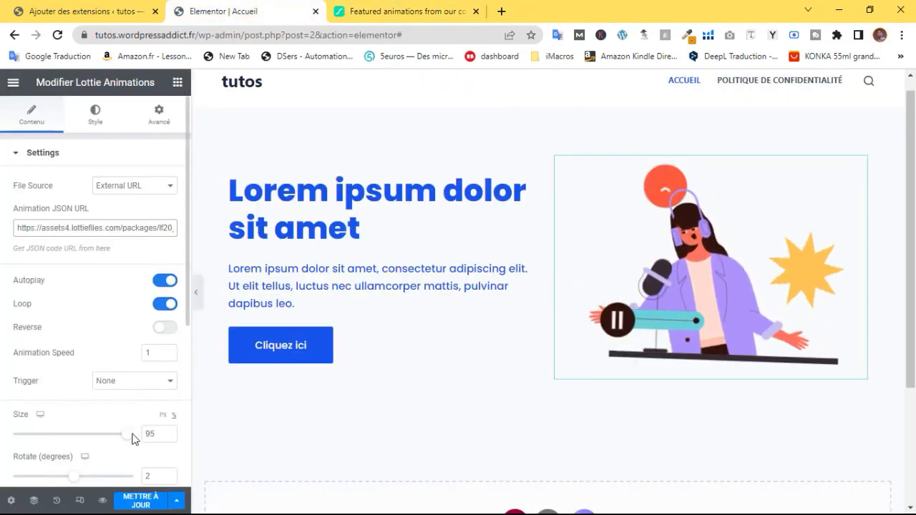
Set the Lottie animation's size to 100 and its rotation to 0 degrees, and preview the hero section at full width
{"action": "left_click_drag", "start_coordinate": [129, 434], "coordinate": [2, 448]}
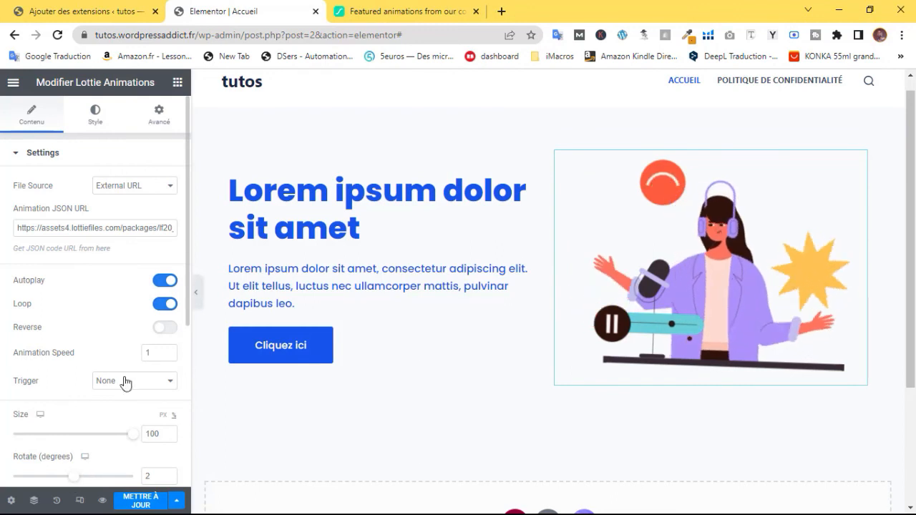
{"action": "scroll", "coordinate": [98, 415], "scroll_direction": "down", "scroll_amount": 2}
{"action": "mouse_move", "coordinate": [76, 350]}
{"action": "left_mouse_down"}
{"action": "mouse_move", "coordinate": [87, 352]}
{"action": "mouse_move", "coordinate": [69, 346]}
{"action": "left_mouse_up"}
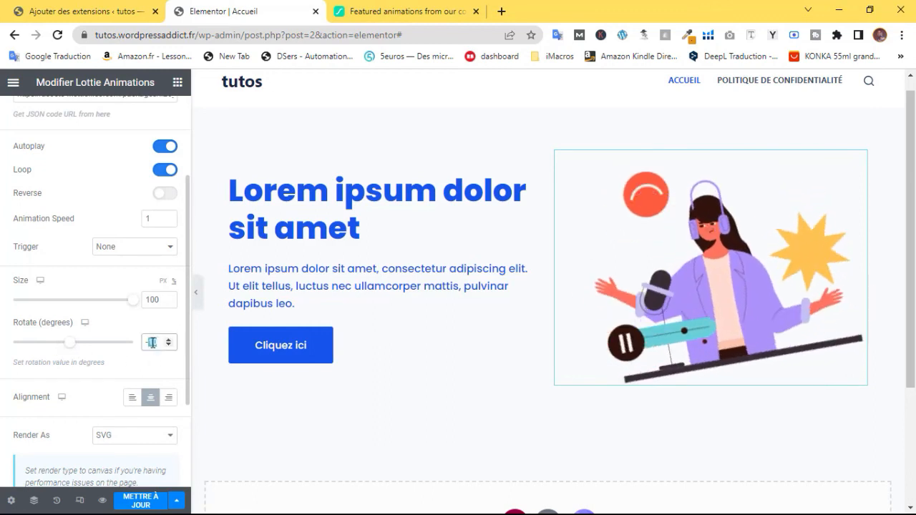
{"action": "type", "text": "0"}
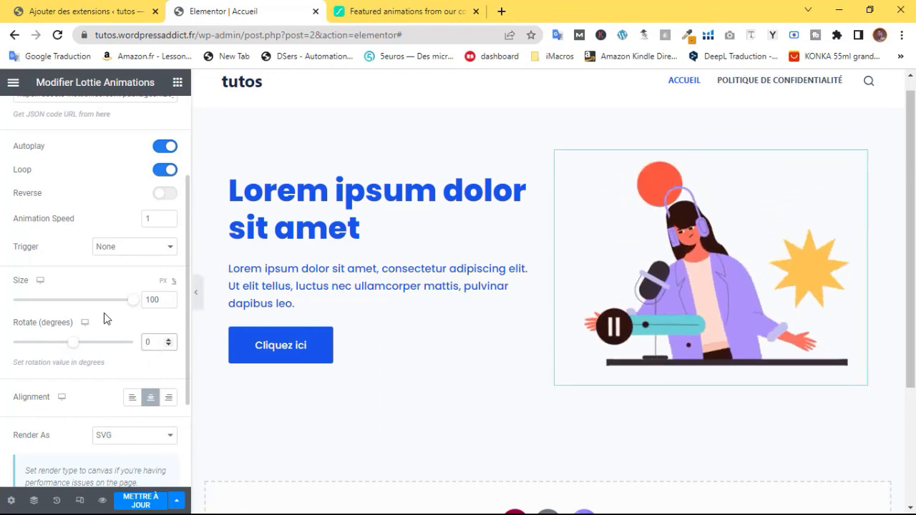
{"action": "left_click", "coordinate": [196, 292]}
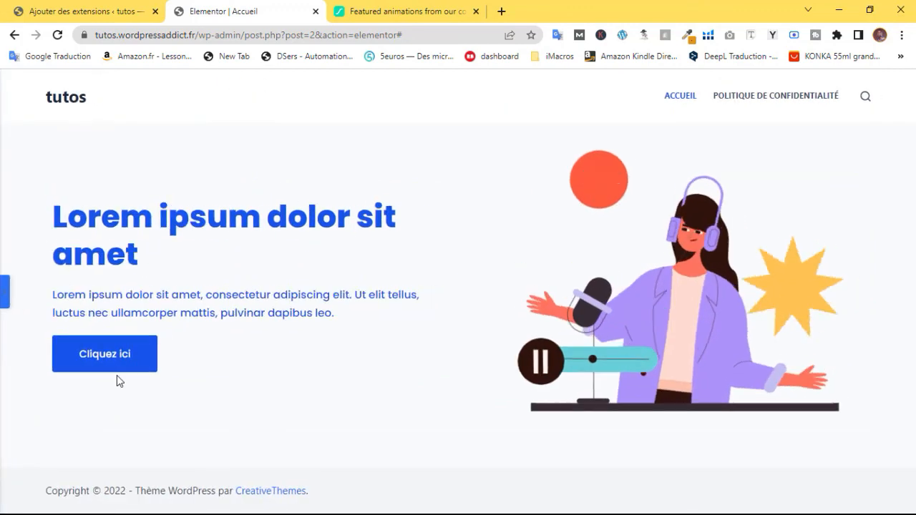